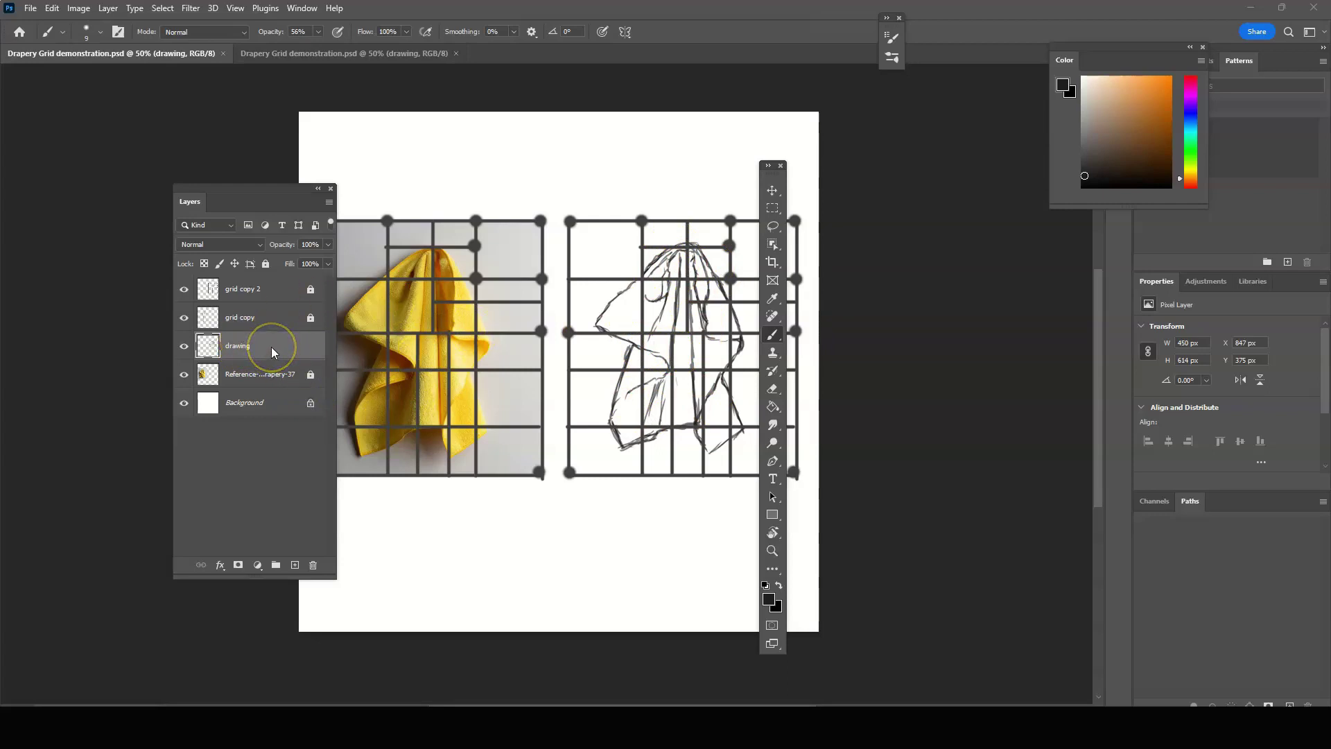
Reduce the drawing layer's opacity to 50%
{"action": "left_click", "coordinate": [264, 335]}
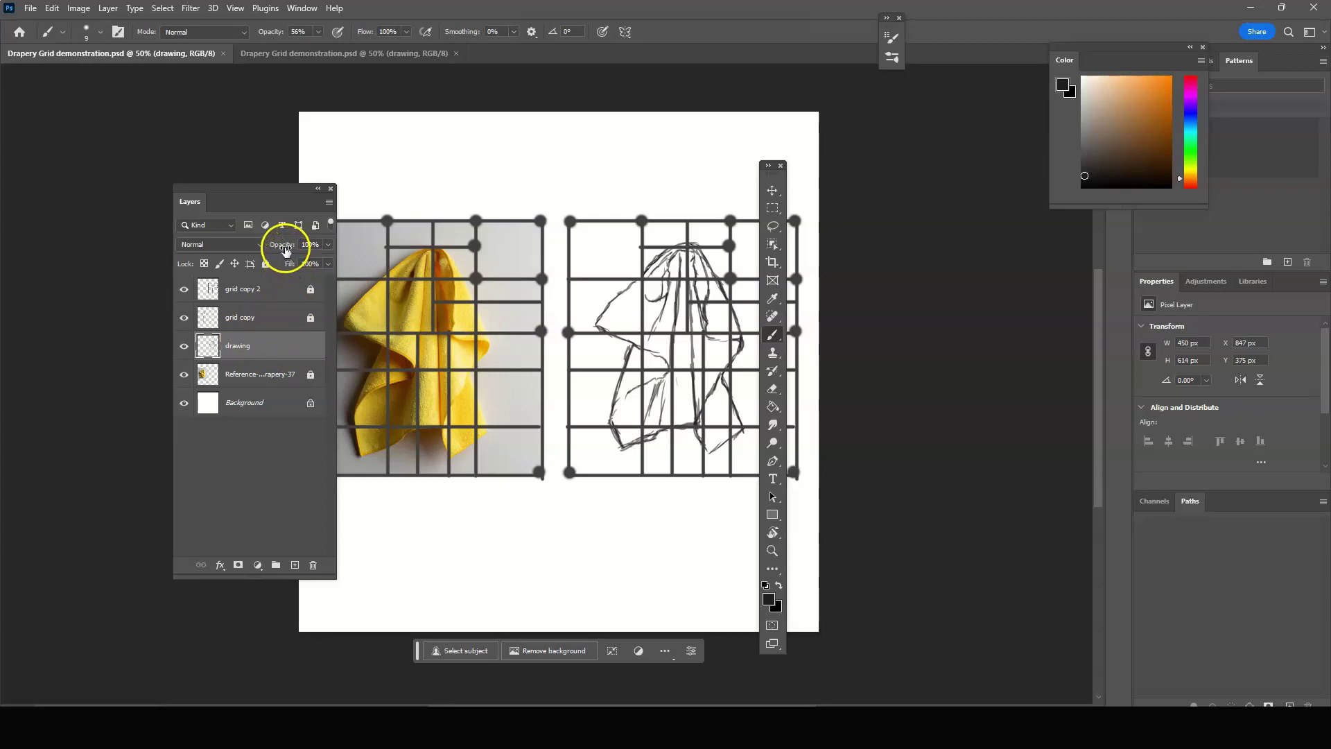
{"action": "mouse_move", "coordinate": [285, 250]}
{"action": "left_mouse_down"}
{"action": "mouse_move", "coordinate": [244, 254]}
{"action": "mouse_move", "coordinate": [263, 247]}
{"action": "left_mouse_up"}
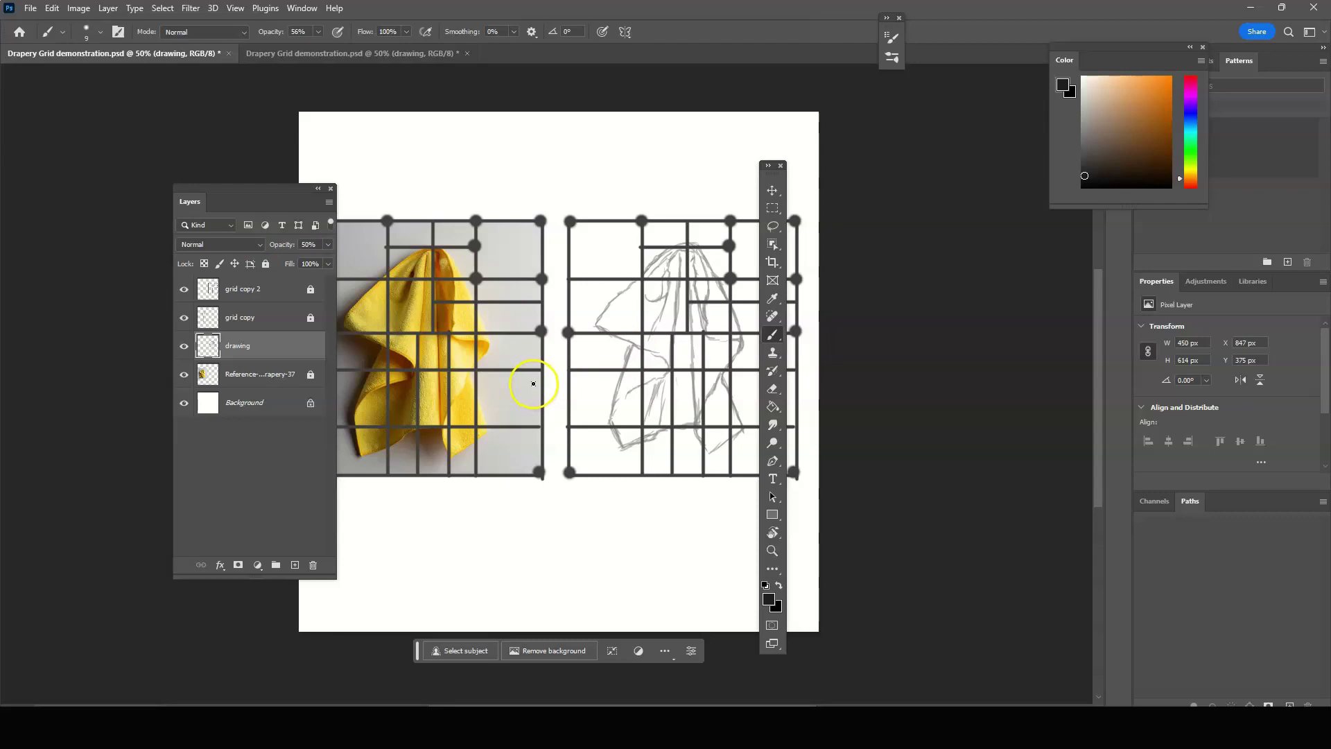
Set the brush smoothing to 20%
{"action": "scroll", "coordinate": [533, 383], "scroll_direction": "up", "scroll_amount": 2}
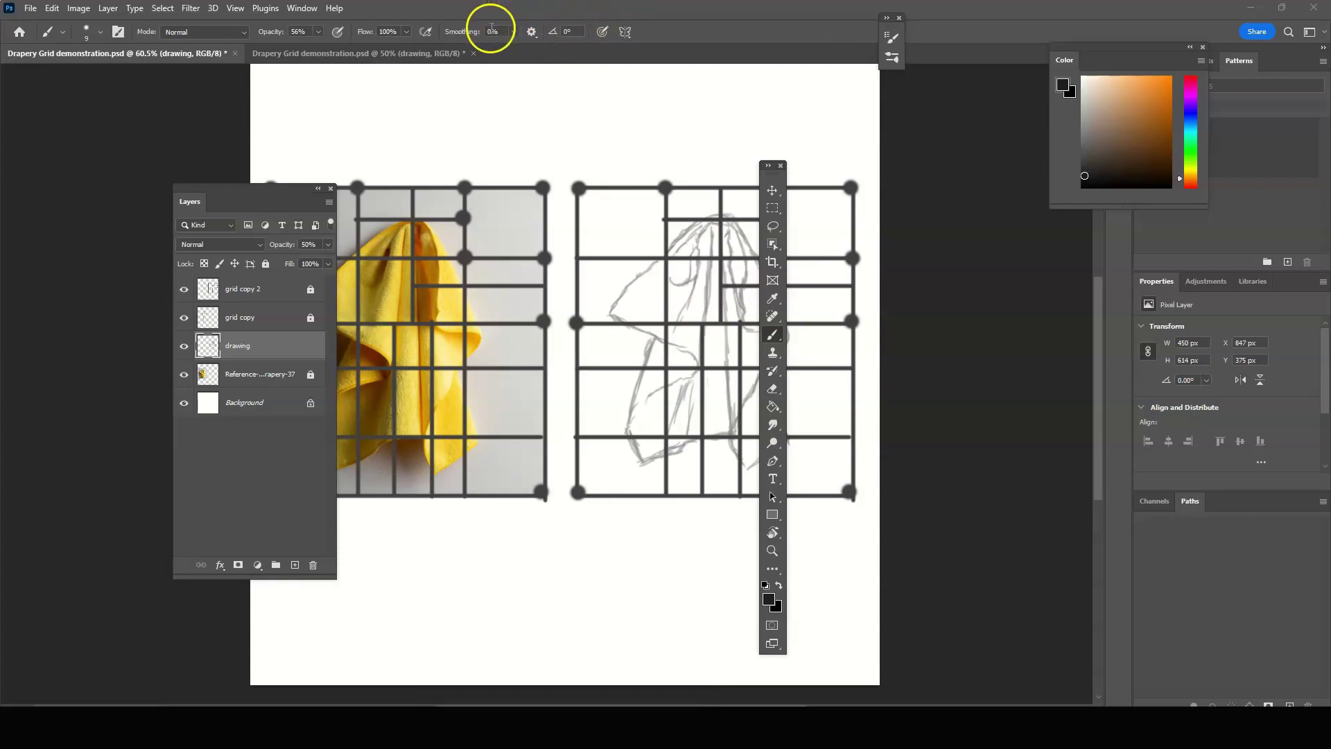
{"action": "left_click", "coordinate": [445, 35]}
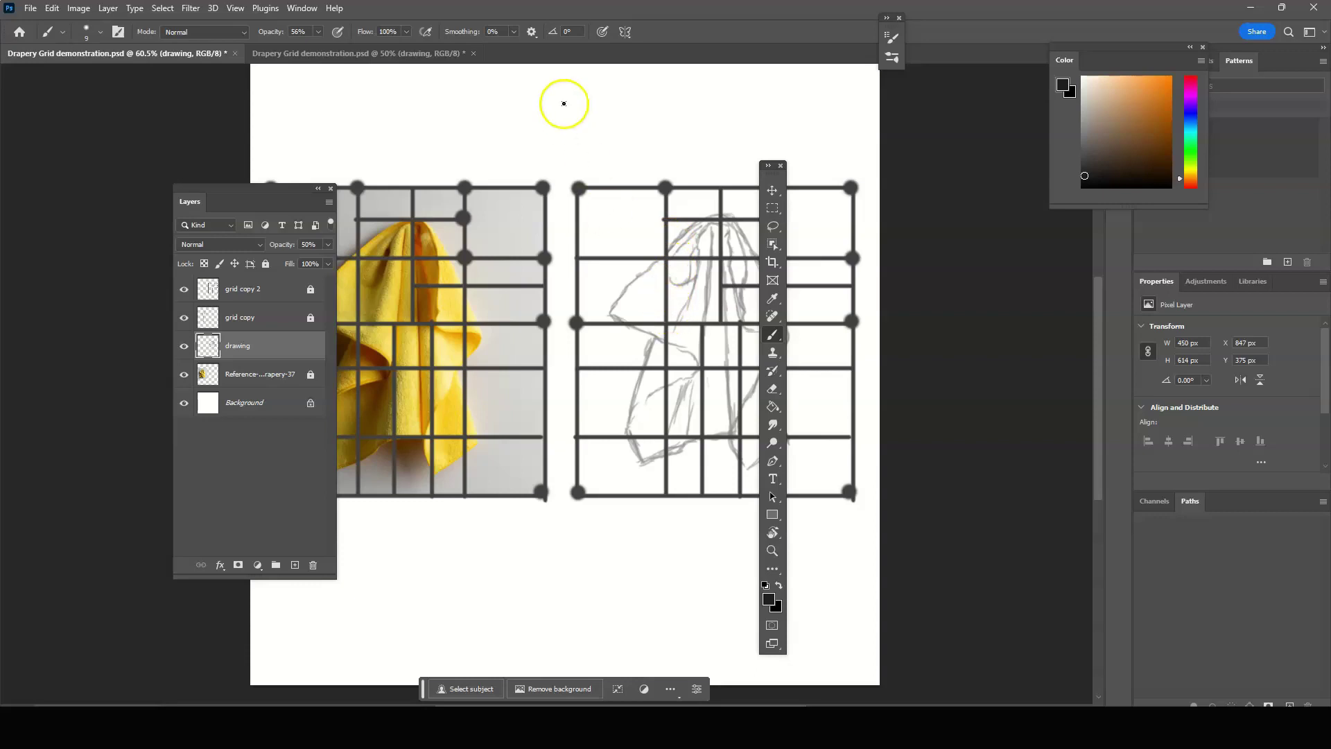
{"action": "left_click", "coordinate": [462, 33]}
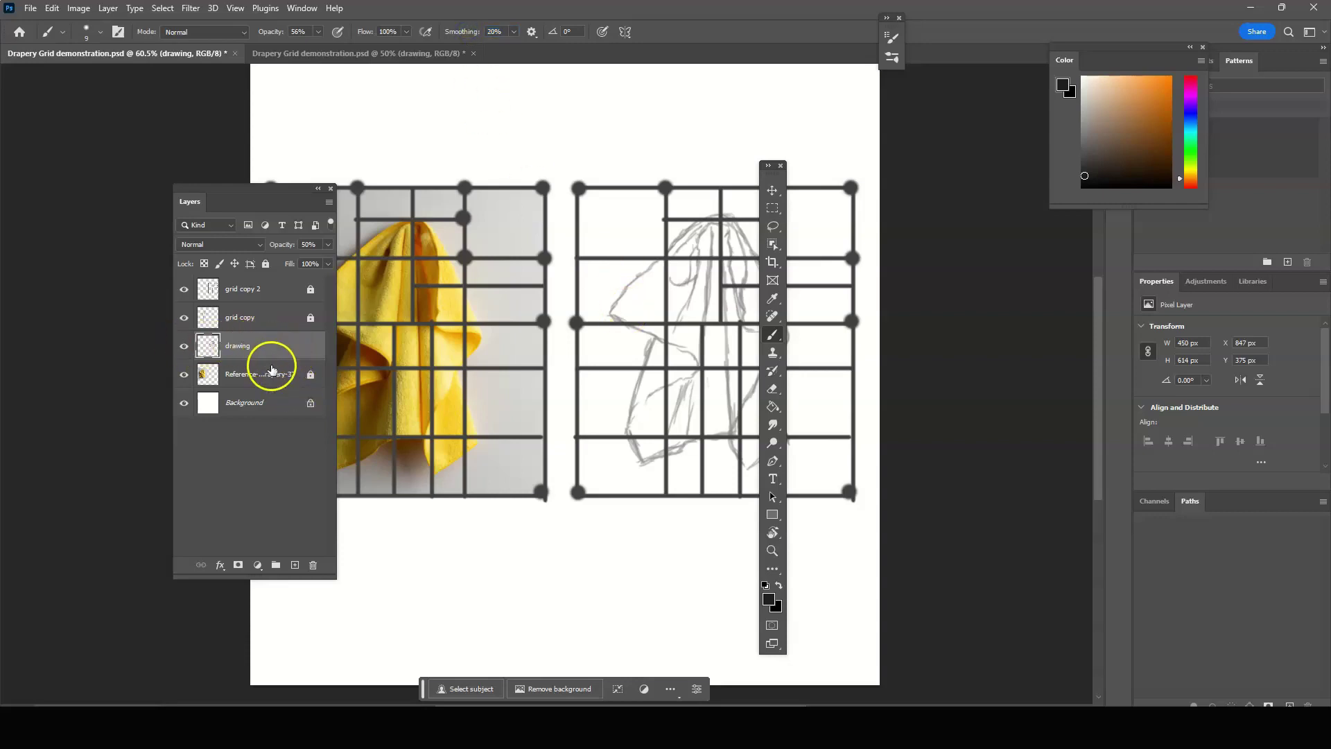
Create a new layer directly above the drawing layer and name it "refined"
{"action": "left_click", "coordinate": [294, 565]}
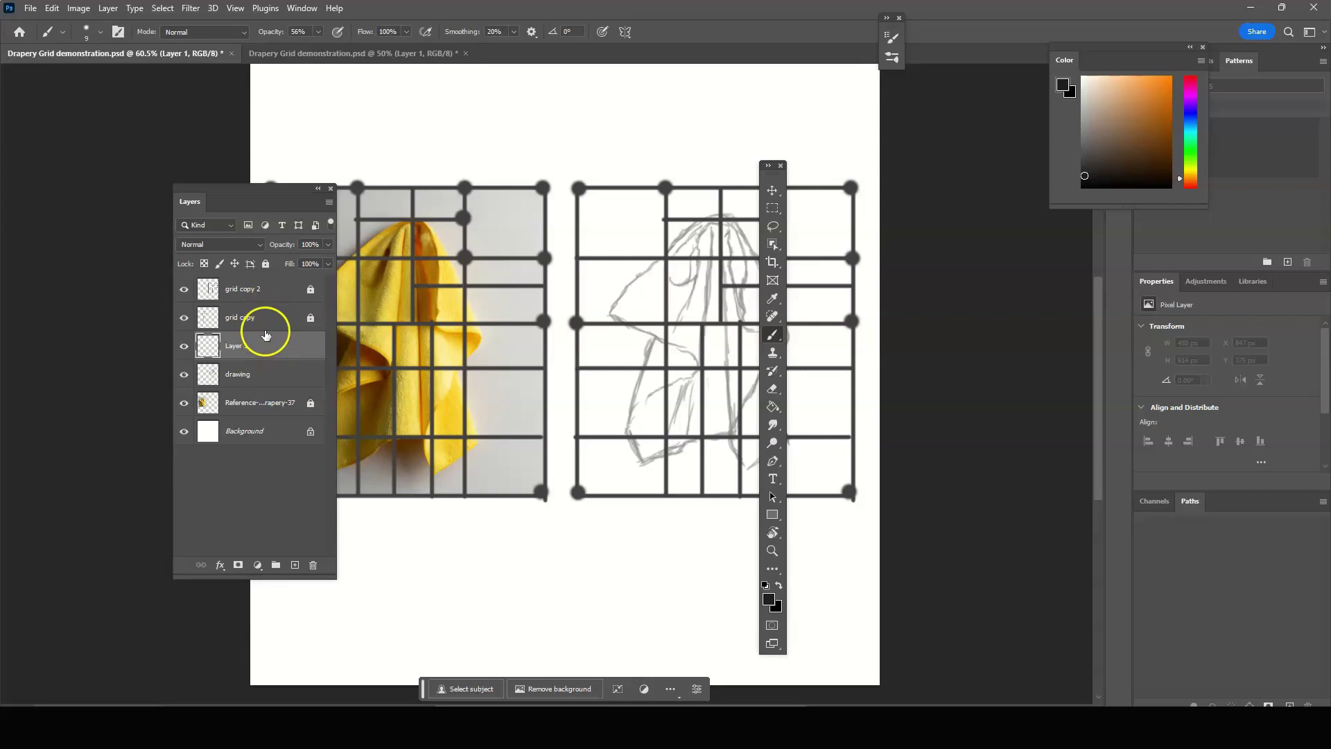
{"action": "double_click", "coordinate": [236, 346]}
{"action": "type", "text": "refined"}
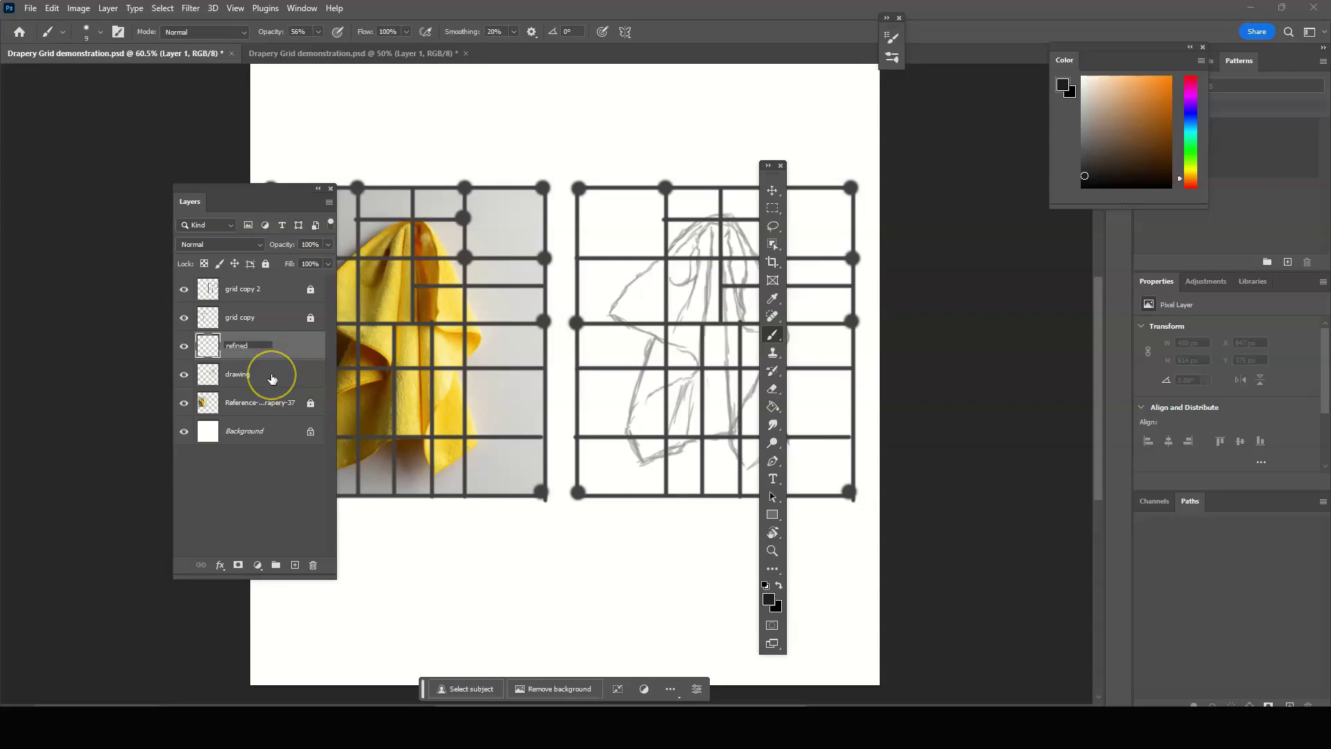
{"action": "left_click", "coordinate": [299, 346]}
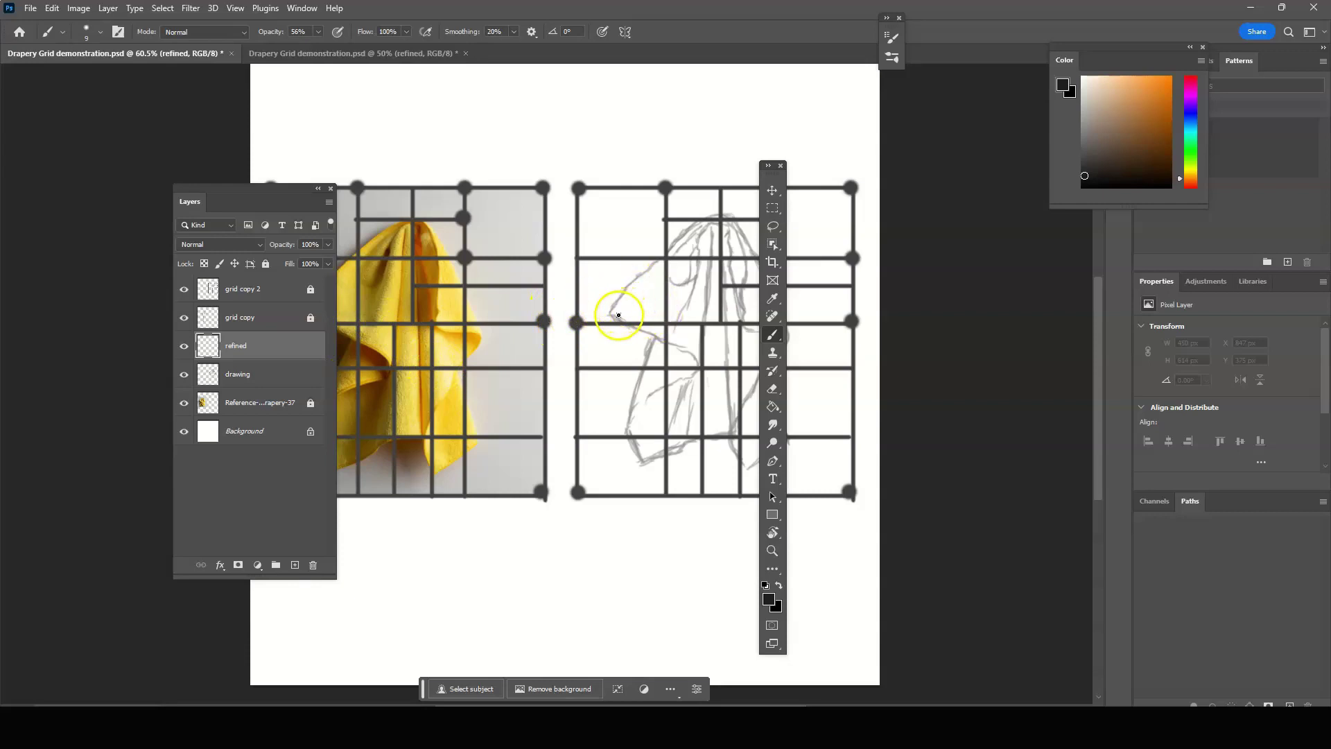
Pick a black brush colour for the refined line work and raise the brush opacity to 100%
{"action": "right_click", "coordinate": [607, 284]}
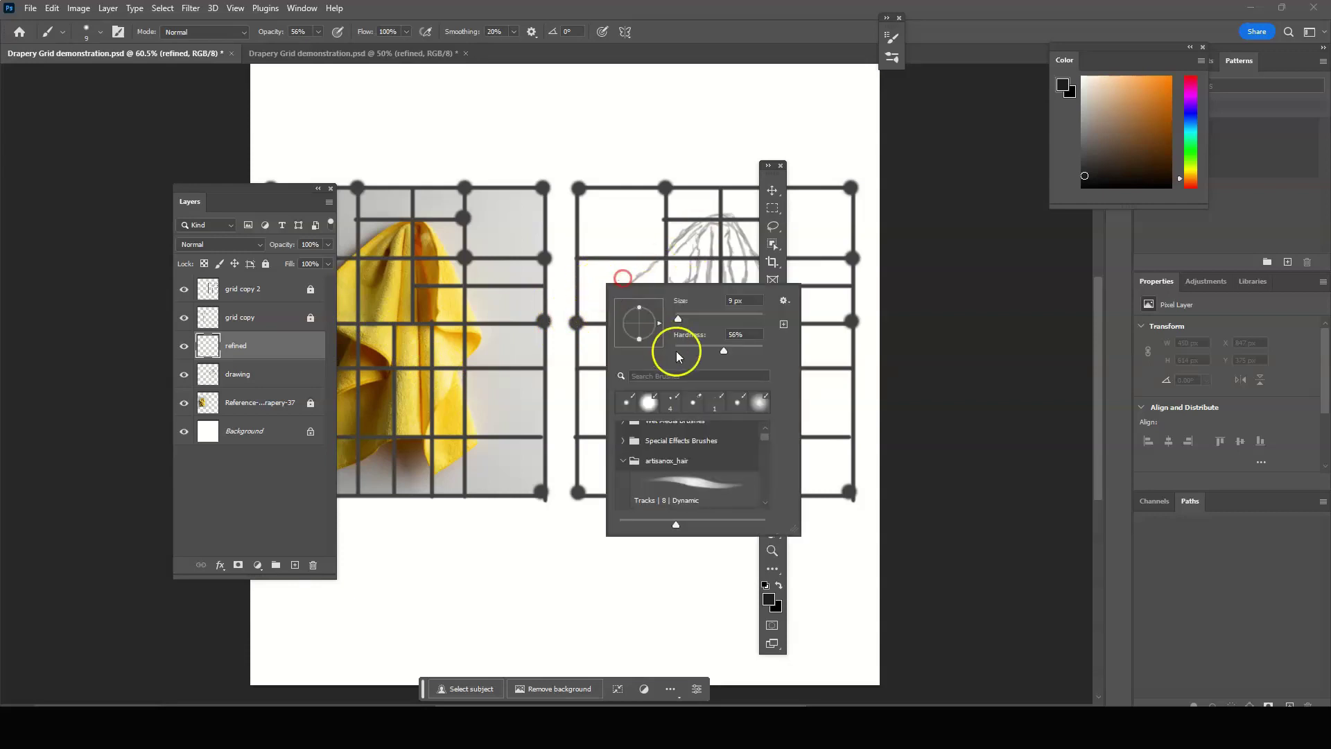
{"action": "left_click", "coordinate": [724, 353]}
{"action": "left_click", "coordinate": [1084, 180]}
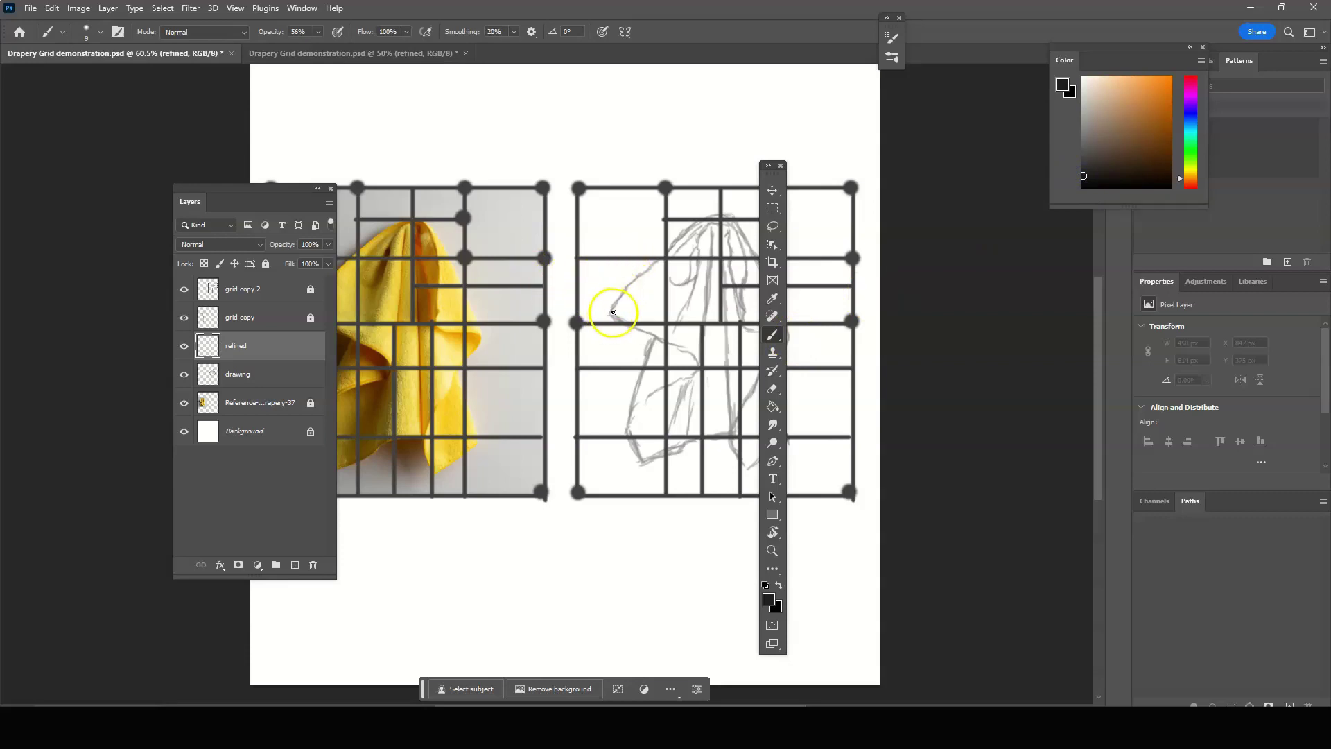
{"action": "left_click_drag", "start_coordinate": [612, 313], "coordinate": [714, 214]}
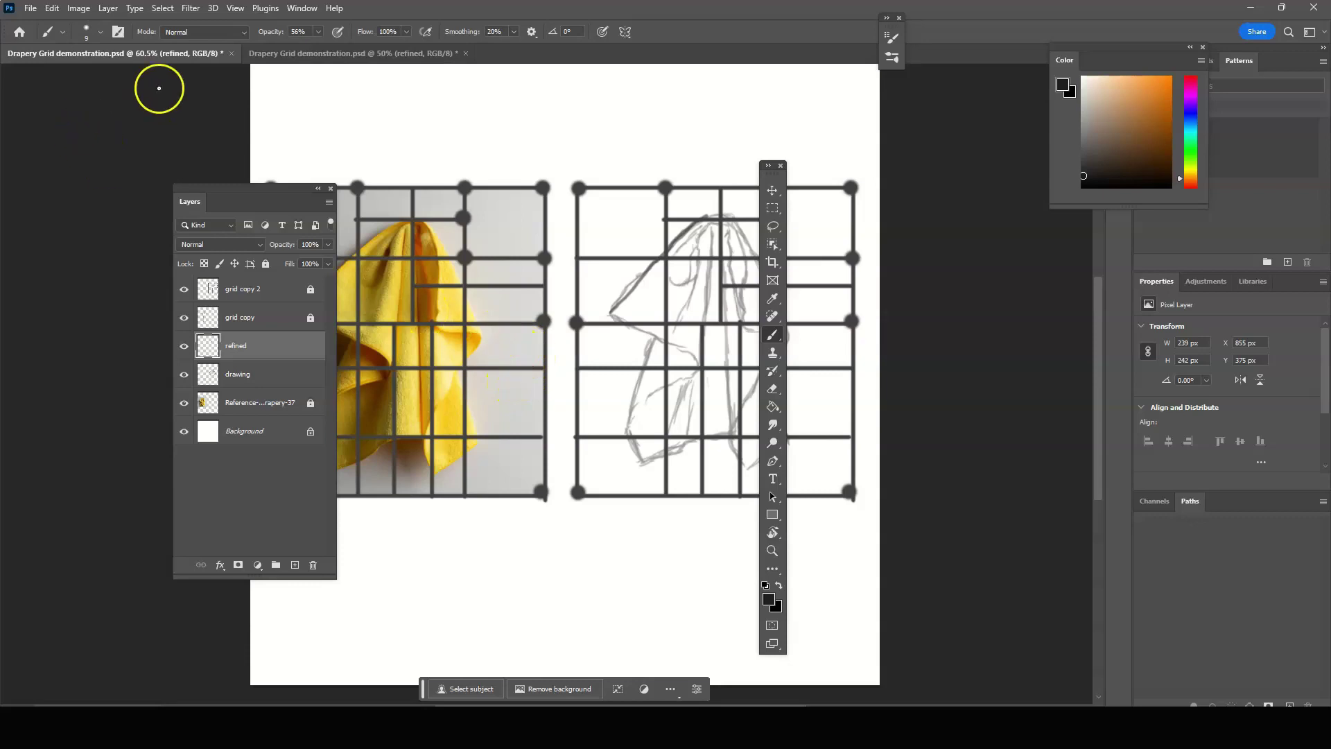
{"action": "left_click_drag", "start_coordinate": [272, 37], "coordinate": [321, 43]}
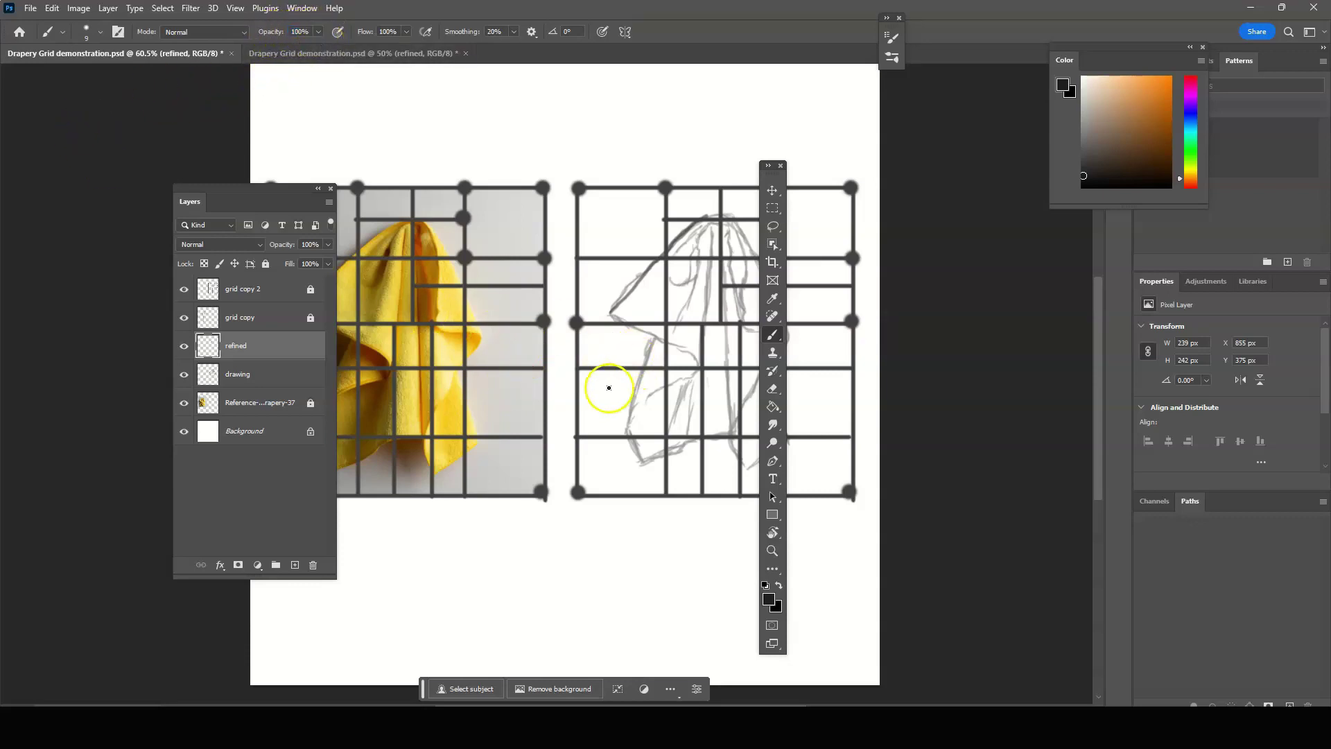
Trace the drapery's outer contour in black over the faded sketch on the refined layer
{"action": "mouse_move", "coordinate": [609, 315]}
{"action": "left_mouse_down"}
{"action": "mouse_move", "coordinate": [672, 236]}
{"action": "mouse_move", "coordinate": [735, 217]}
{"action": "left_mouse_up"}
{"action": "left_click_drag", "start_coordinate": [741, 226], "coordinate": [752, 246]}
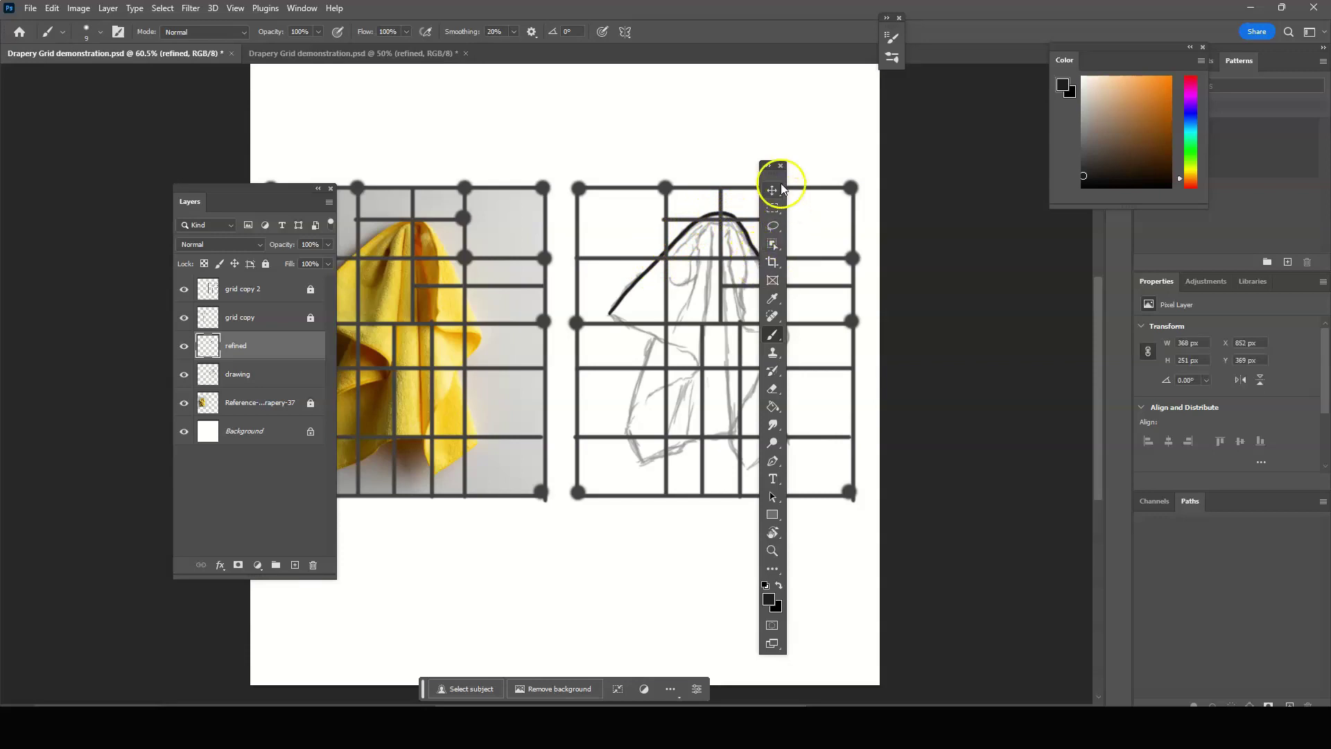
{"action": "left_click_drag", "start_coordinate": [776, 166], "coordinate": [874, 153]}
{"action": "mouse_move", "coordinate": [758, 252]}
{"action": "left_mouse_down"}
{"action": "mouse_move", "coordinate": [788, 337]}
{"action": "mouse_move", "coordinate": [765, 380]}
{"action": "mouse_move", "coordinate": [788, 436]}
{"action": "left_mouse_up"}
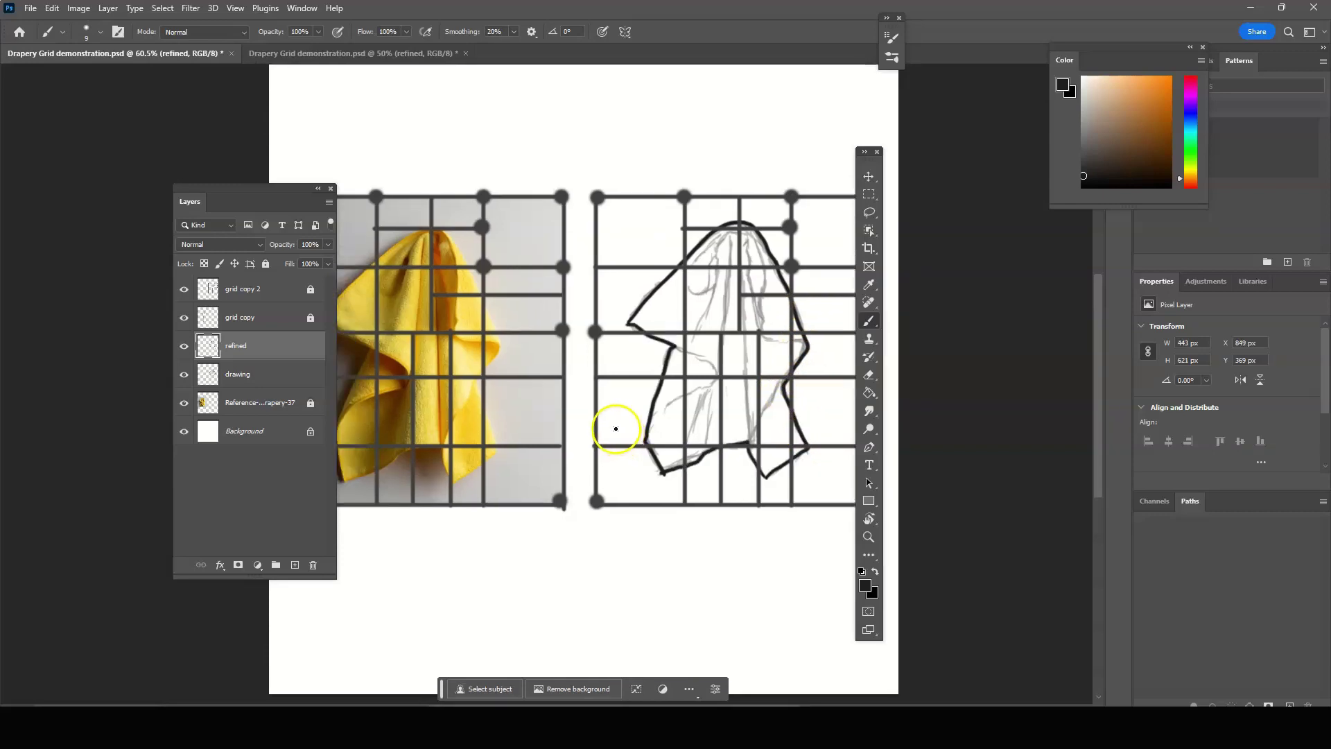
Erase the lower-left edge of the refined outline and repaint it as a smoother curve down to the bottom corner
{"action": "left_click_drag", "start_coordinate": [619, 427], "coordinate": [664, 391]}
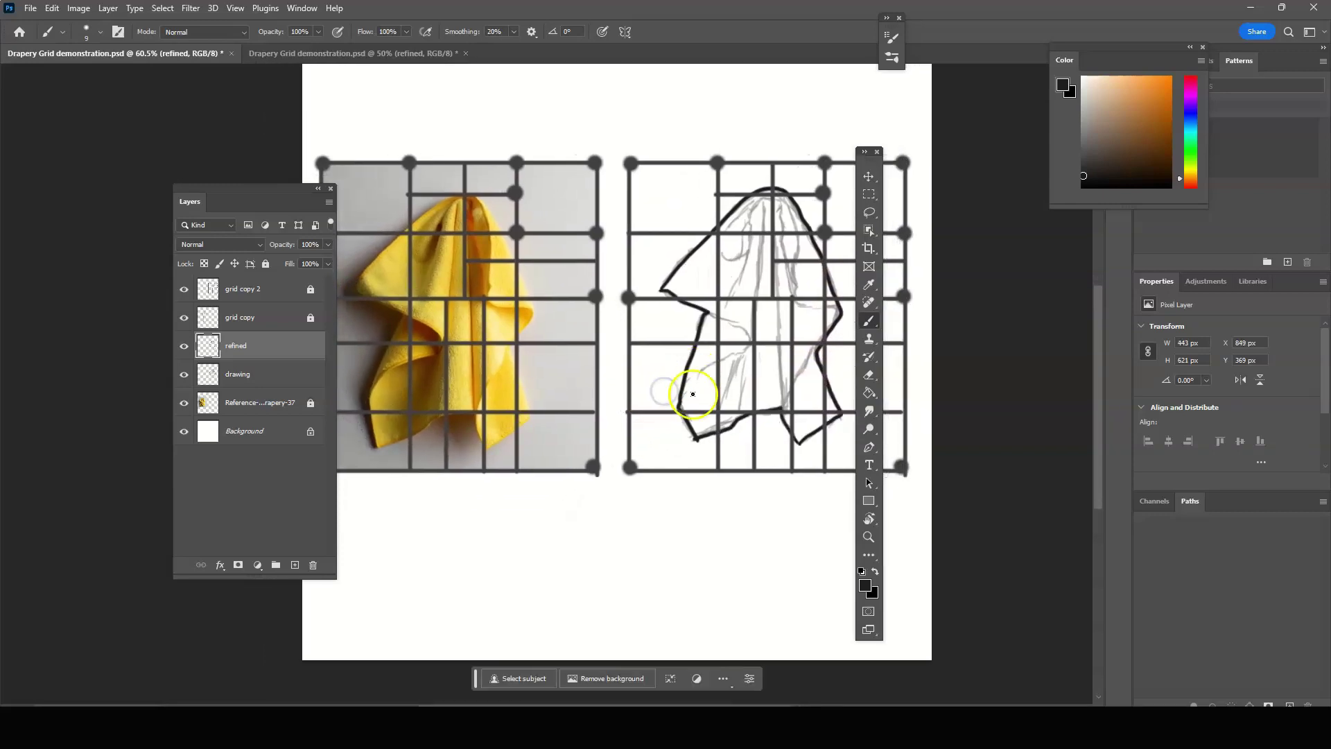
{"action": "left_click", "coordinate": [870, 374]}
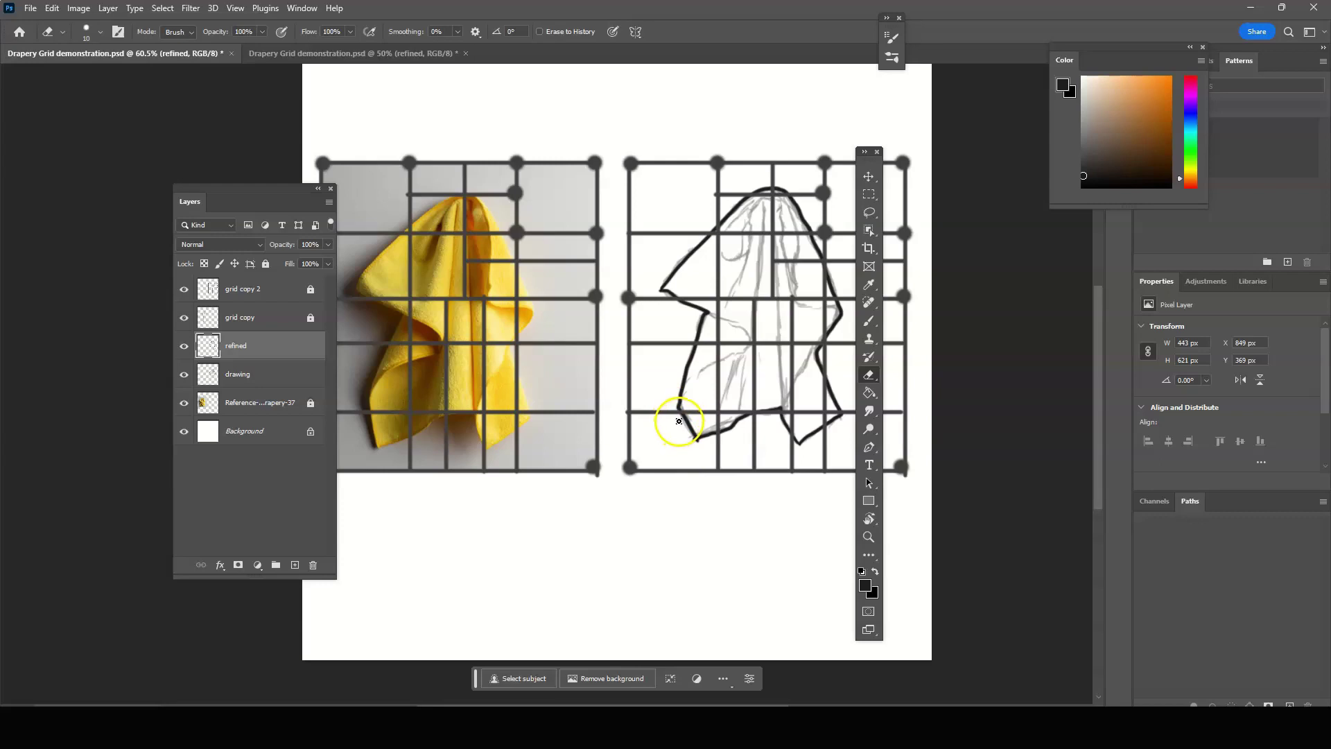
{"action": "mouse_move", "coordinate": [678, 411]}
{"action": "left_mouse_down"}
{"action": "mouse_move", "coordinate": [677, 395]}
{"action": "mouse_move", "coordinate": [689, 424]}
{"action": "mouse_move", "coordinate": [683, 372]}
{"action": "mouse_move", "coordinate": [705, 325]}
{"action": "left_mouse_up"}
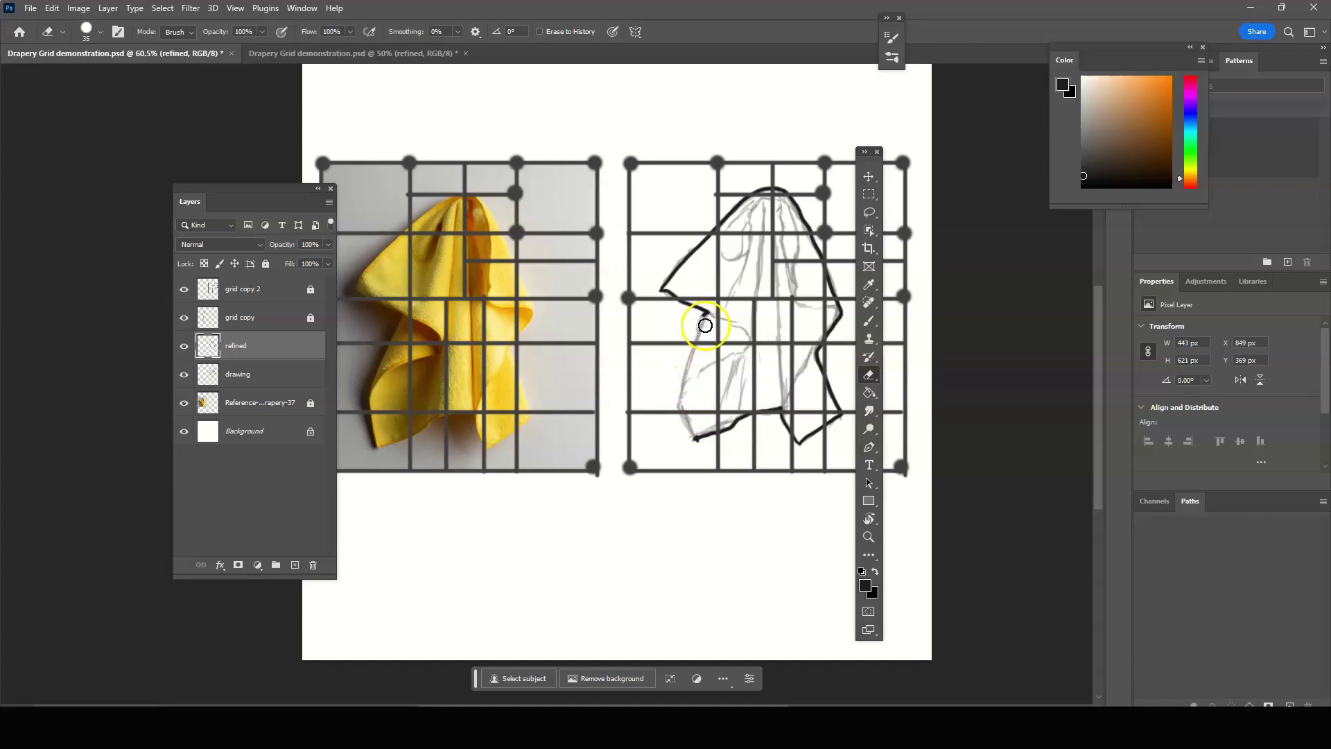
{"action": "key", "text": "b"}
{"action": "mouse_move", "coordinate": [706, 313]}
{"action": "left_mouse_down"}
{"action": "mouse_move", "coordinate": [680, 388]}
{"action": "mouse_move", "coordinate": [695, 438]}
{"action": "left_mouse_up"}
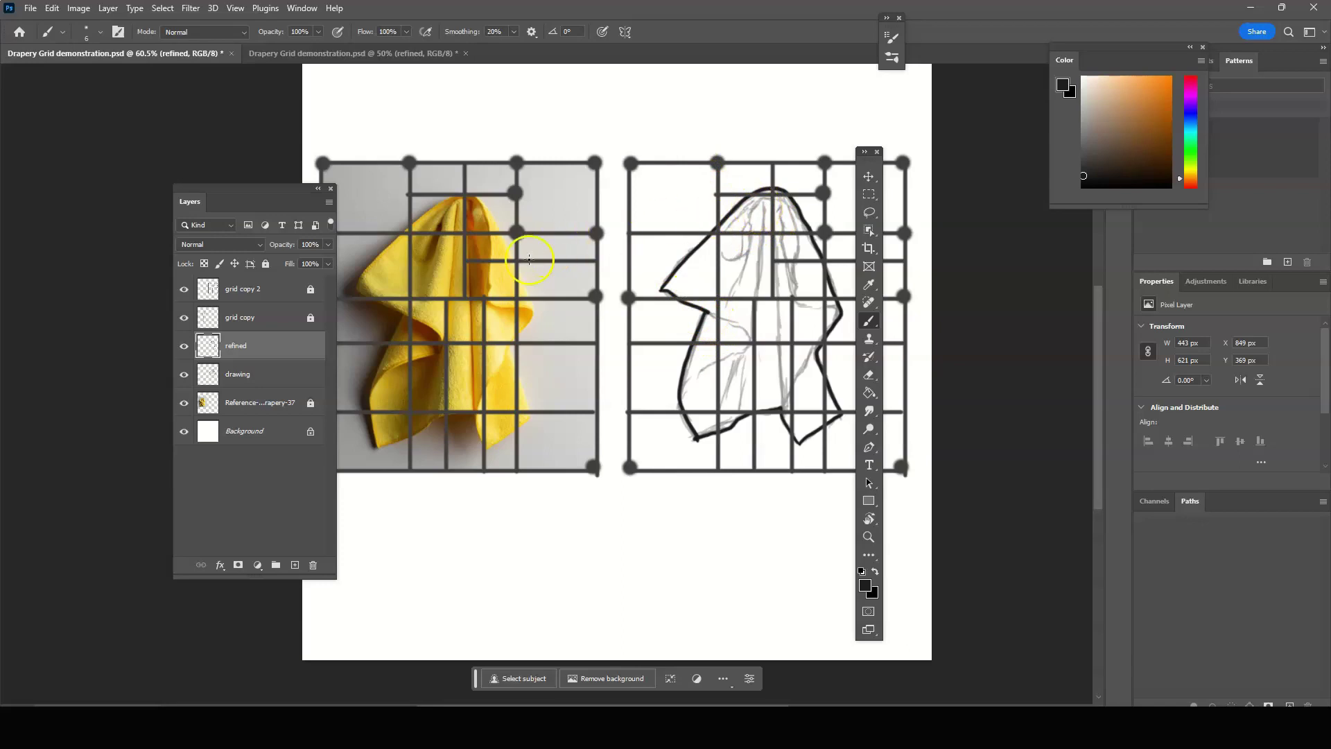
Unlock the grid copy layer, reduce its opacity to about 60% and lock it again
{"action": "left_click", "coordinate": [280, 317]}
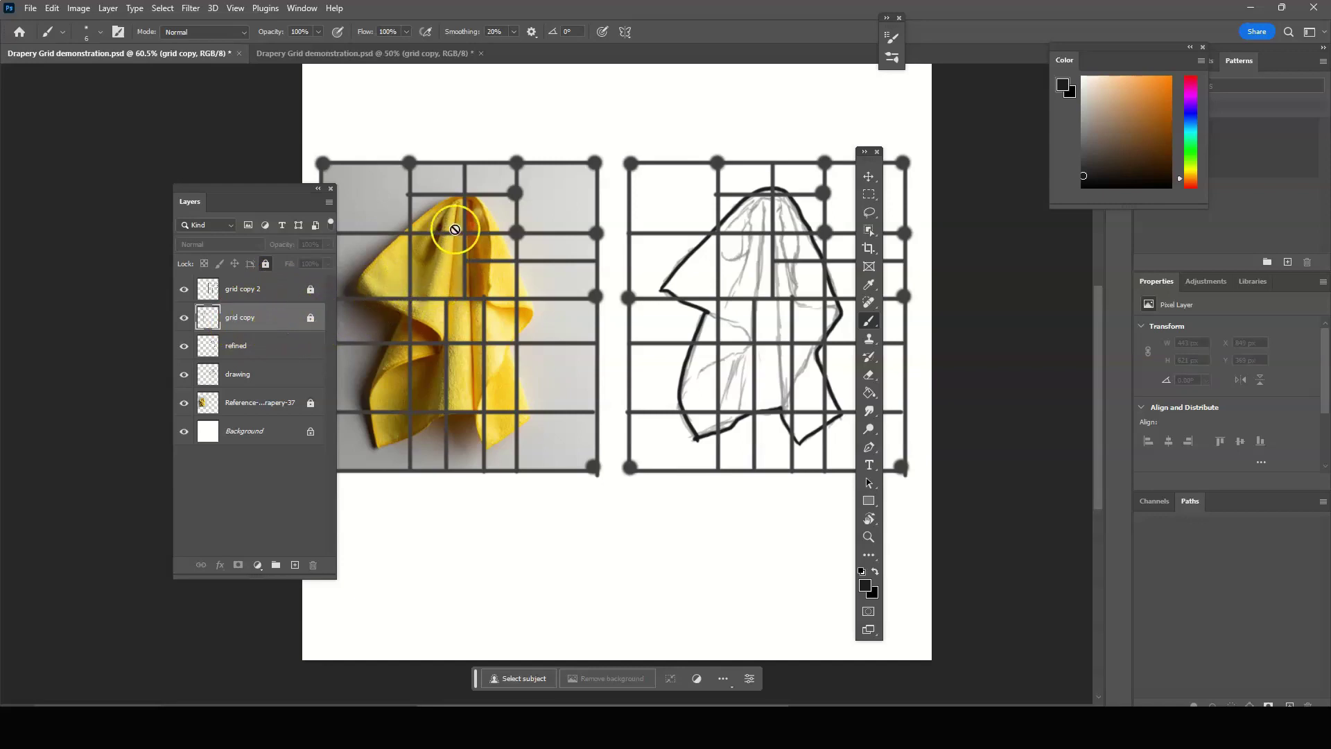
{"action": "left_click", "coordinate": [310, 321]}
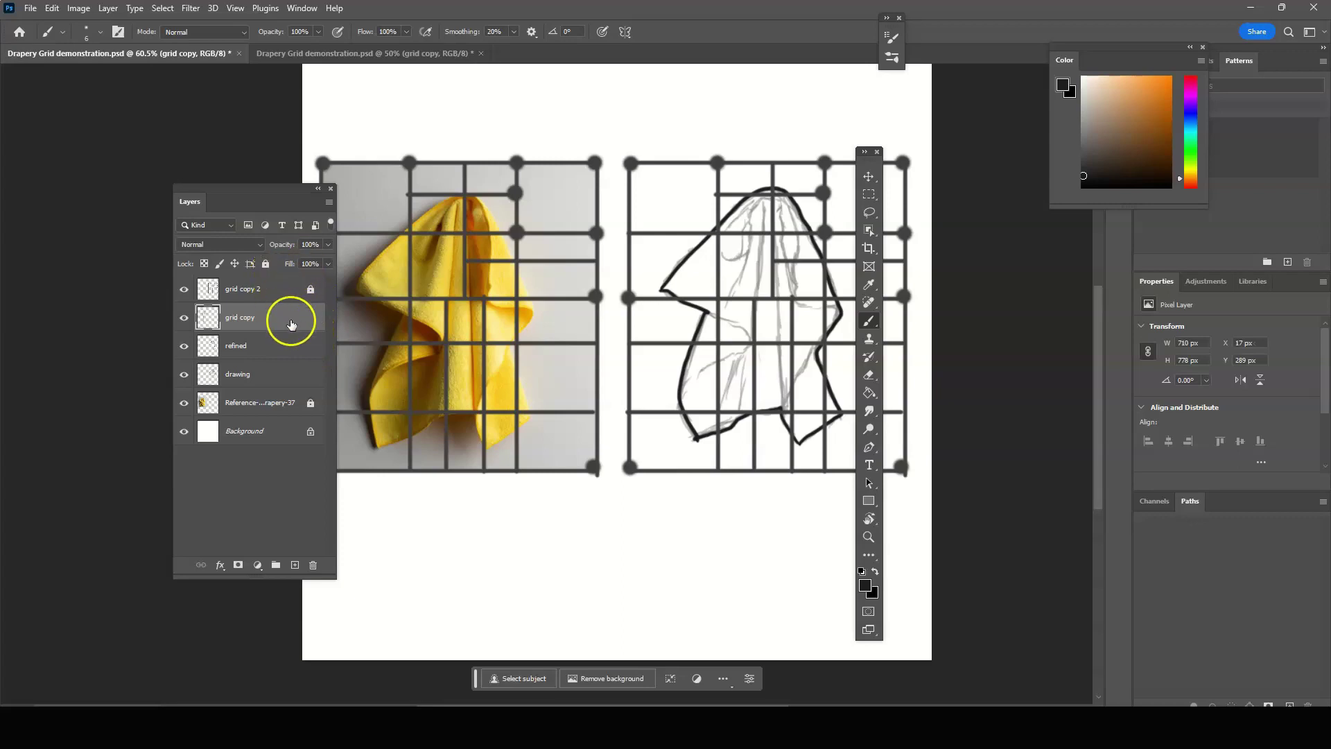
{"action": "left_click_drag", "start_coordinate": [282, 251], "coordinate": [271, 252]}
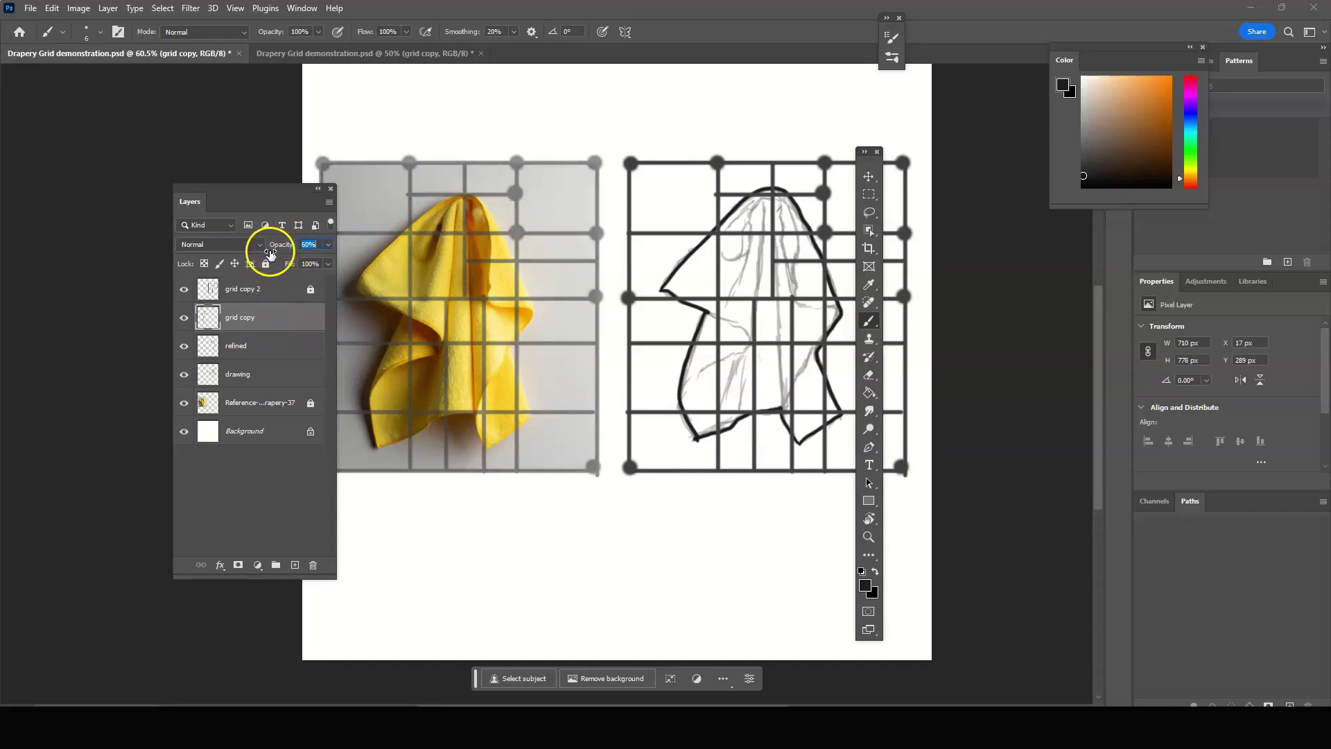
{"action": "left_click_drag", "start_coordinate": [270, 253], "coordinate": [270, 254]}
{"action": "left_click", "coordinate": [265, 264]}
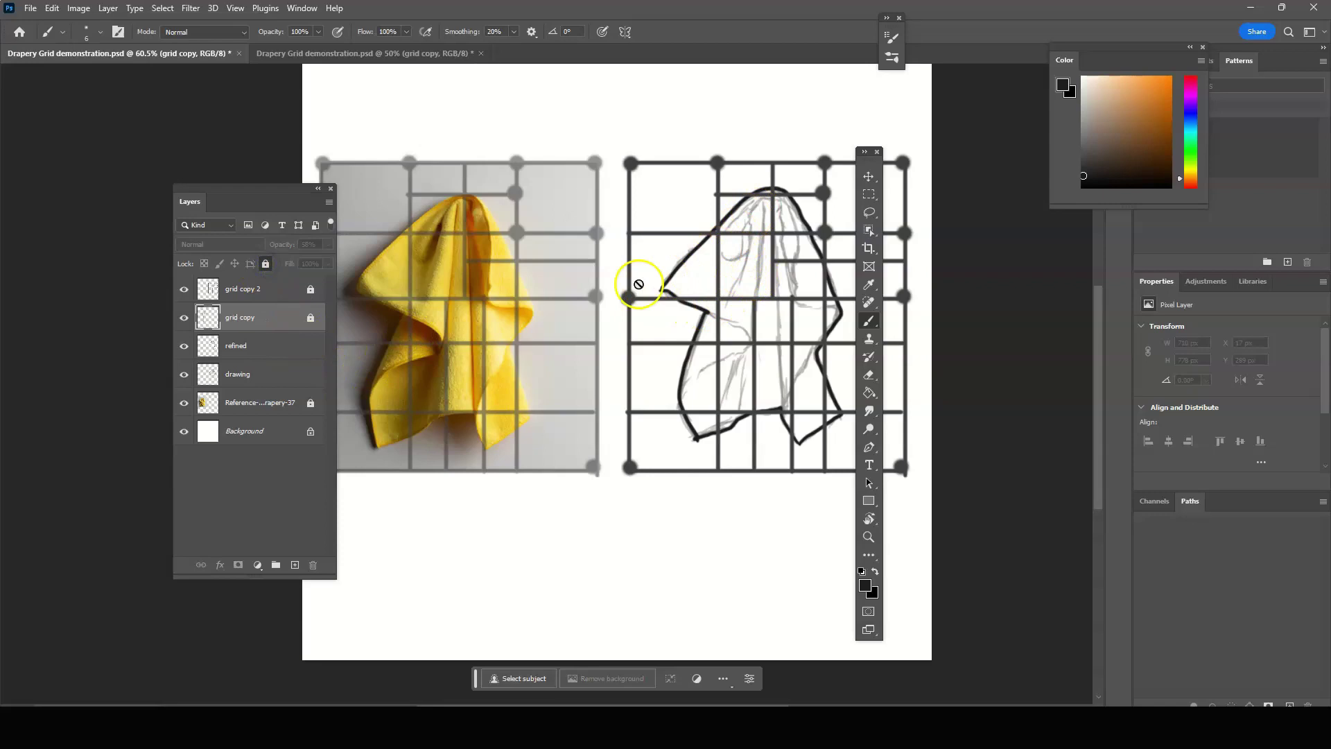
Unlock the grid copy 2 layer, reduce its opacity to about 46% and lock it again
{"action": "left_click", "coordinate": [288, 289]}
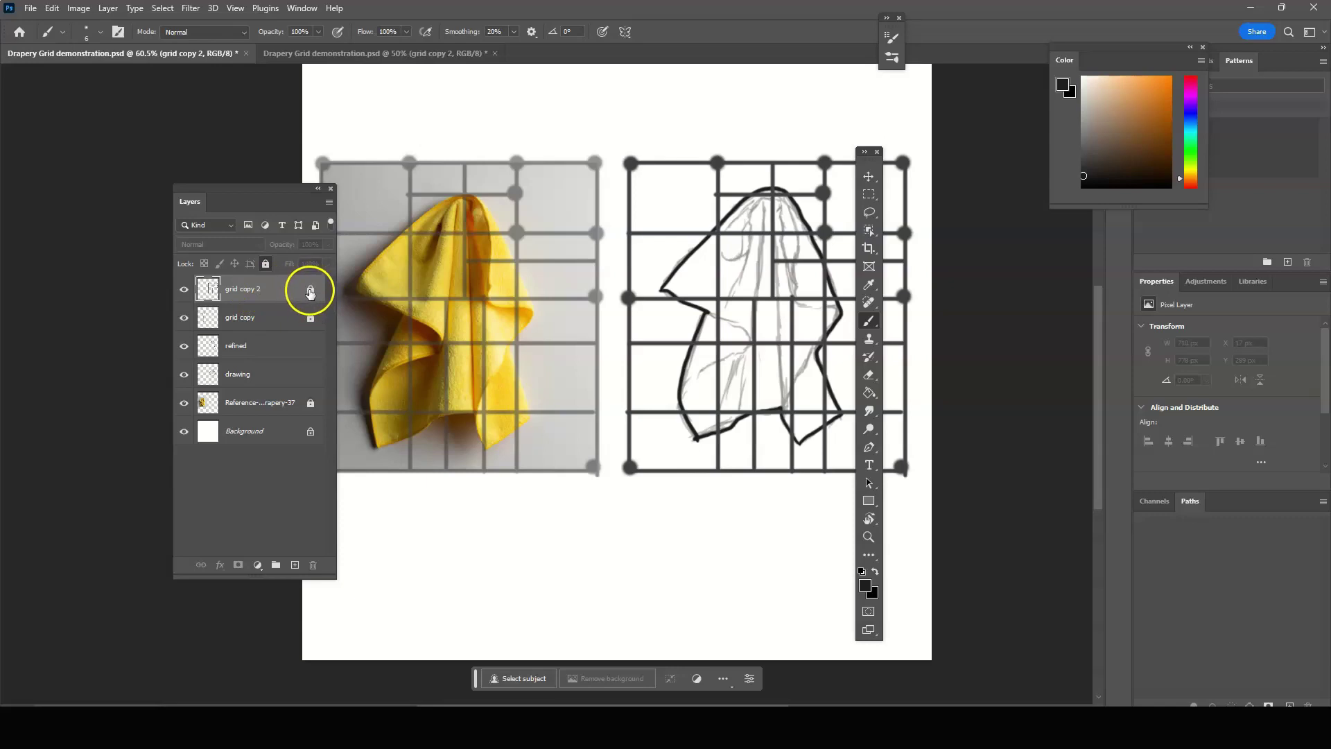
{"action": "left_click", "coordinate": [310, 294]}
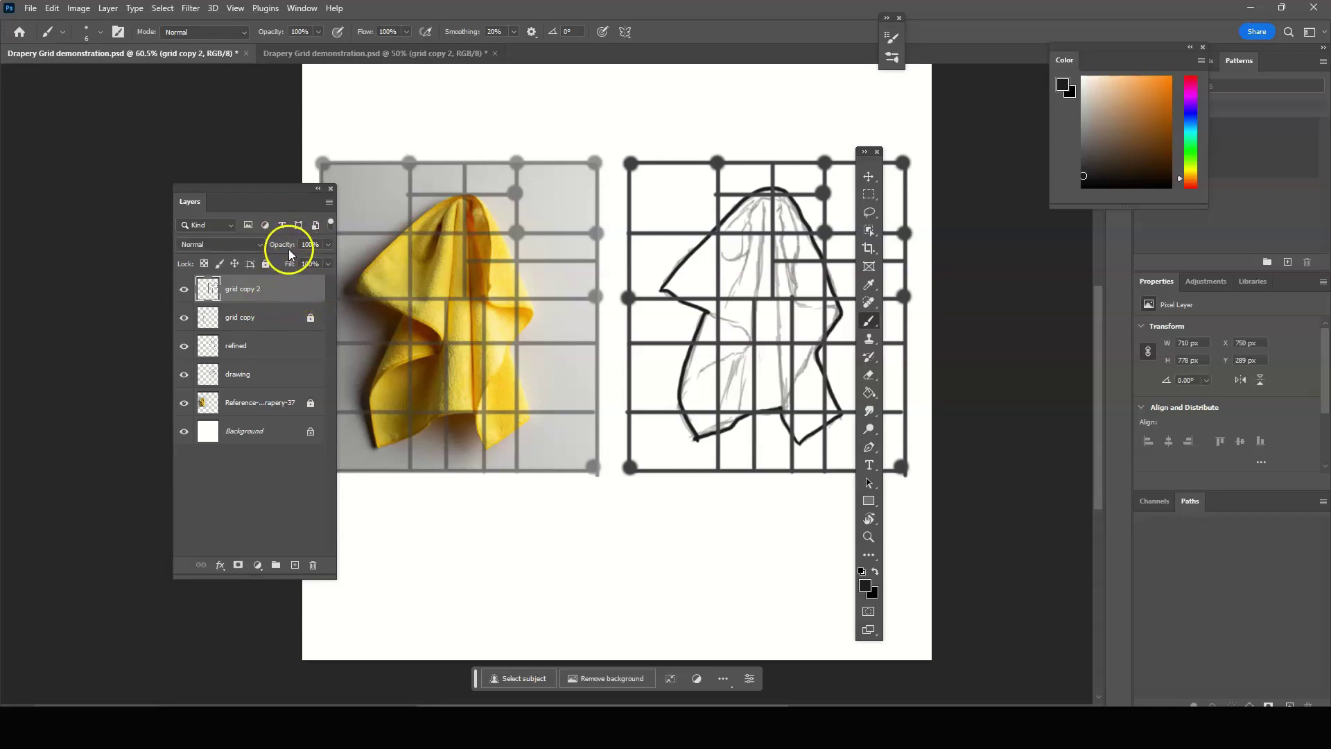
{"action": "left_click_drag", "start_coordinate": [281, 244], "coordinate": [266, 251]}
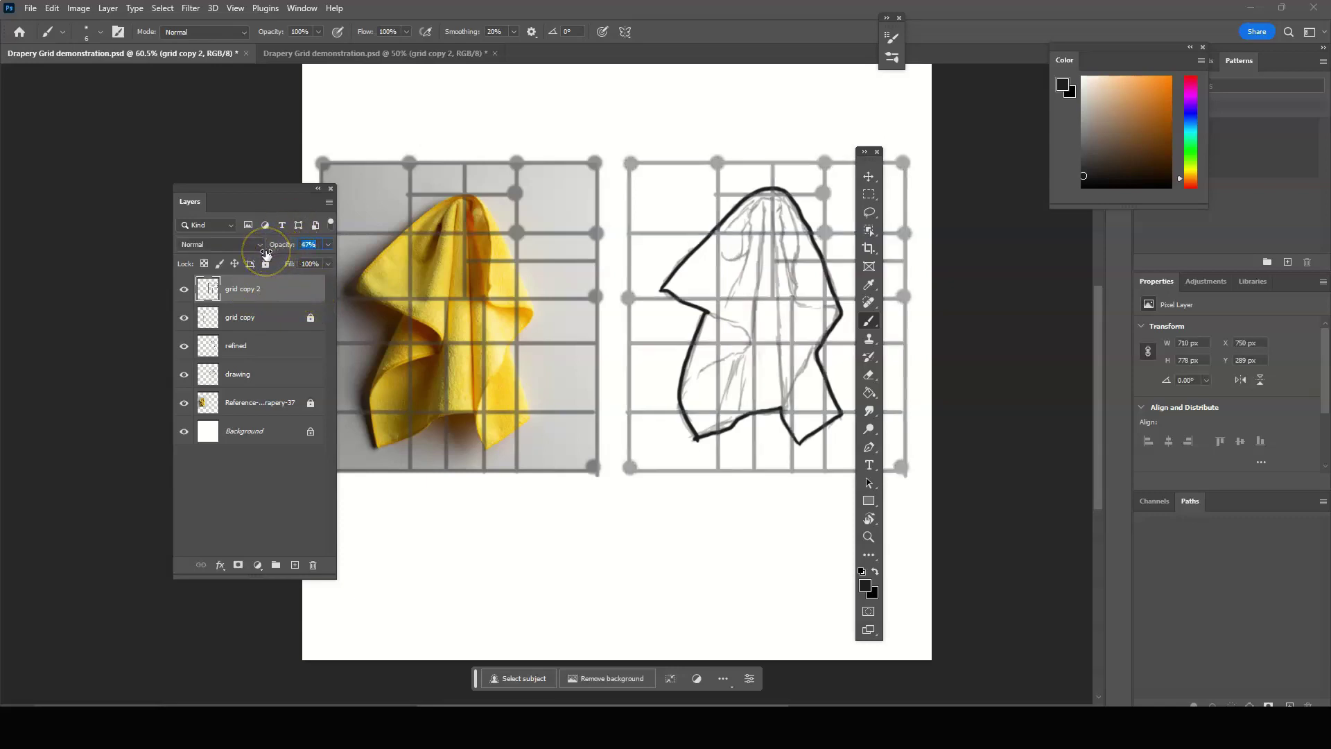
{"action": "left_click", "coordinate": [312, 317]}
{"action": "left_click", "coordinate": [265, 264]}
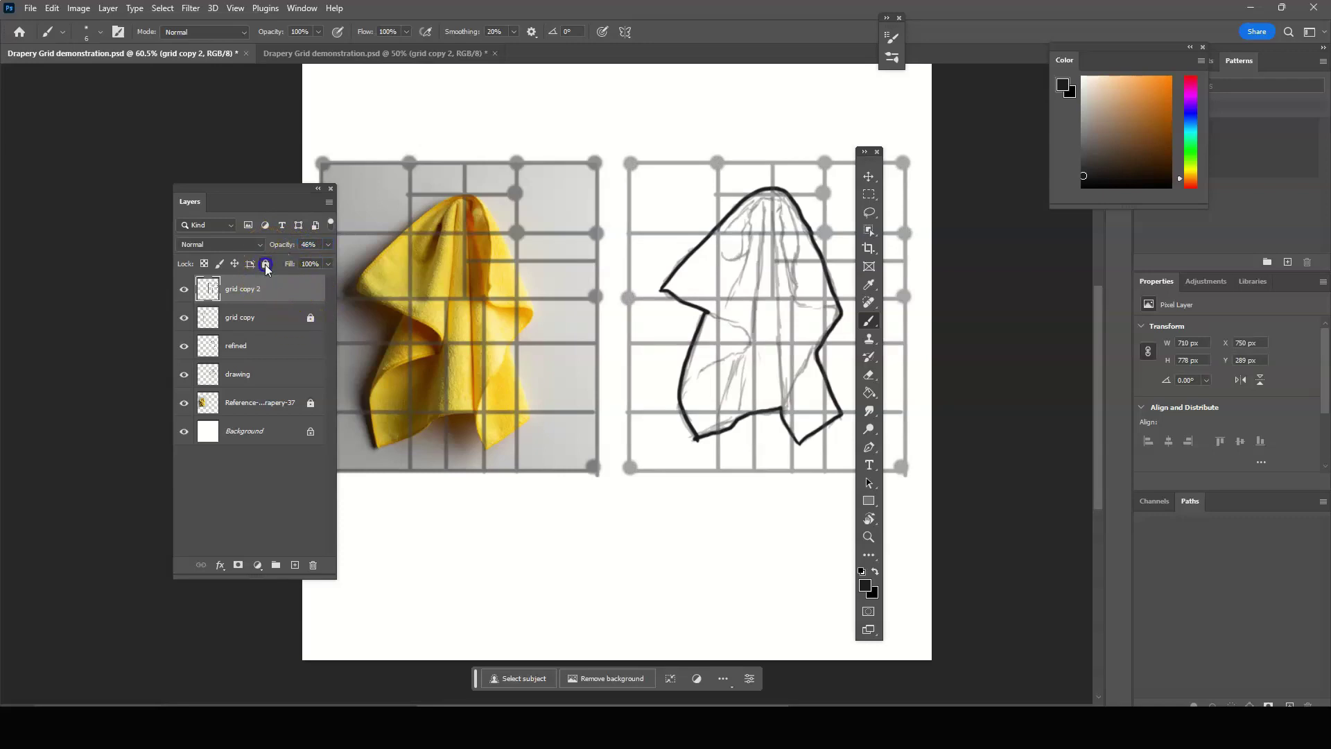
Lock the drawing layer and make the refined layer active for painting
{"action": "left_click", "coordinate": [281, 345]}
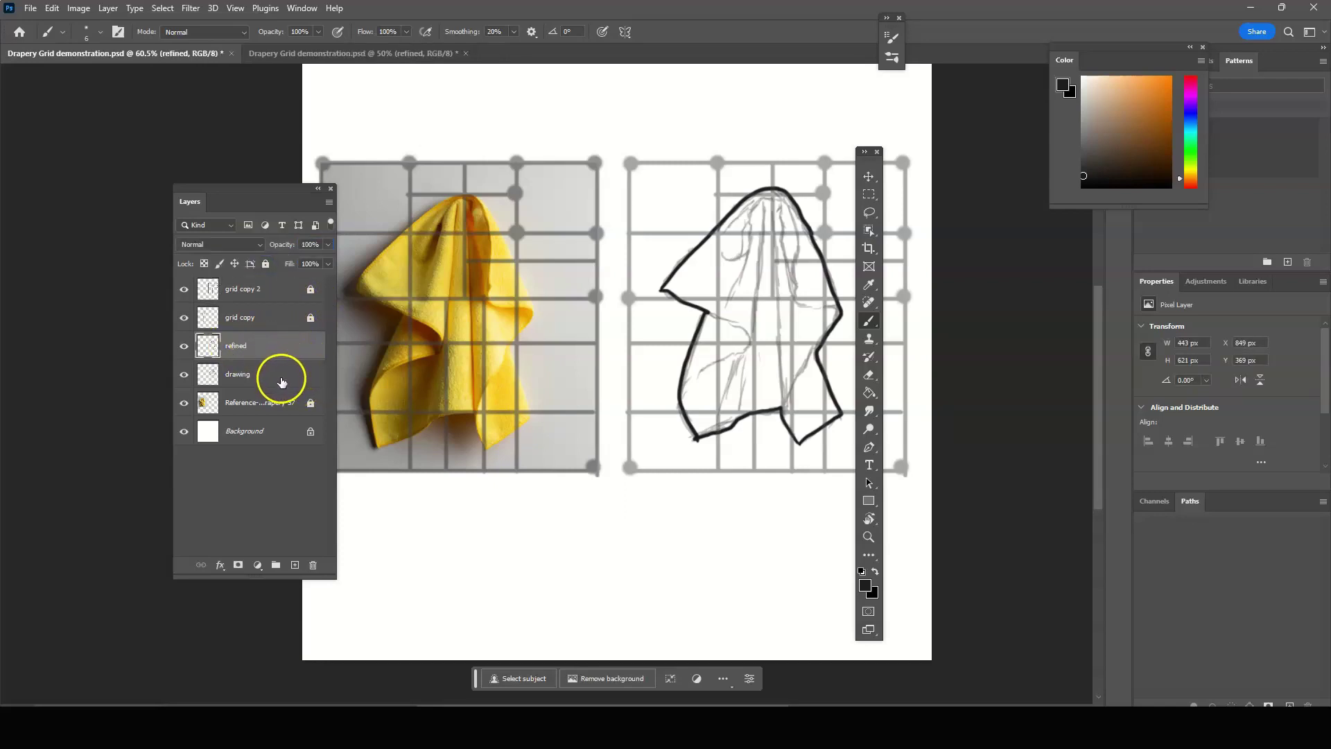
{"action": "left_click", "coordinate": [280, 375]}
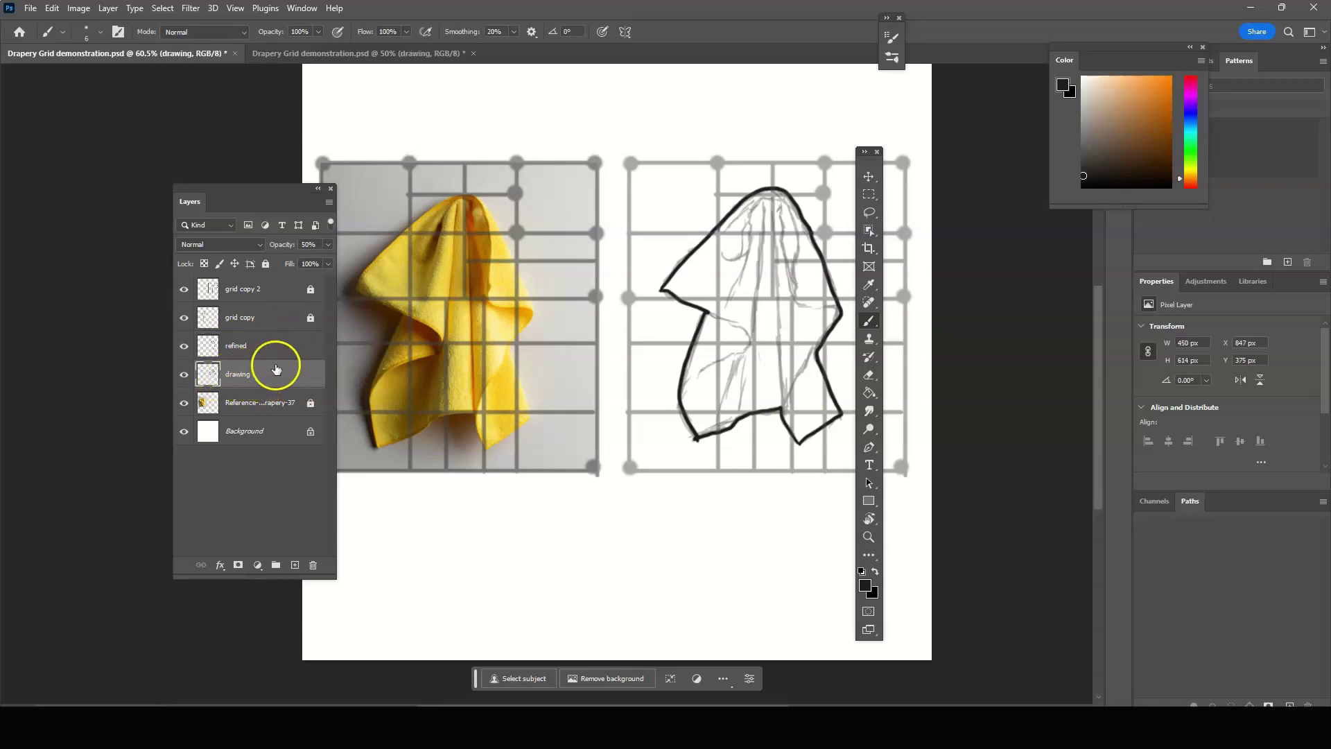
{"action": "left_click", "coordinate": [266, 264]}
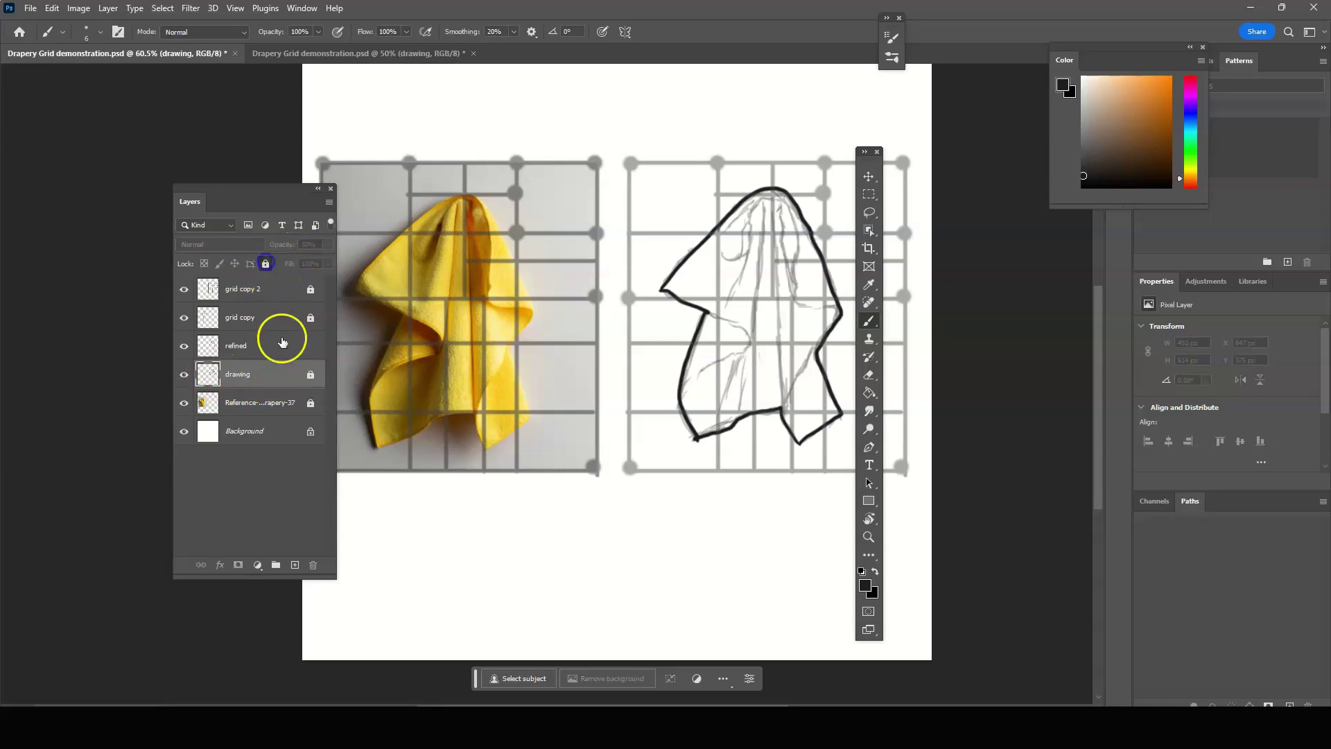
{"action": "left_click", "coordinate": [276, 346]}
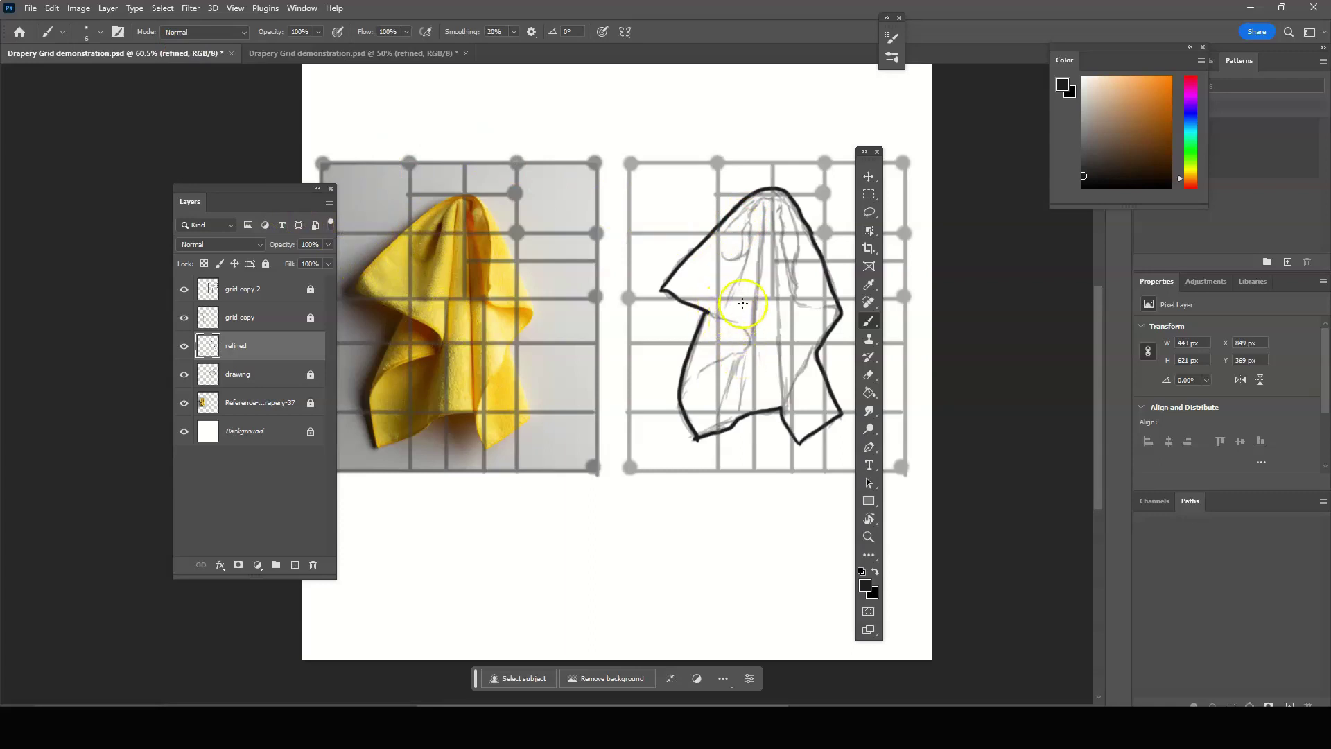
Open another window for Drapery Grid demonstration.psd and close that extra window
{"action": "left_click", "coordinate": [305, 10]}
{"action": "mouse_move", "coordinate": [474, 29]}
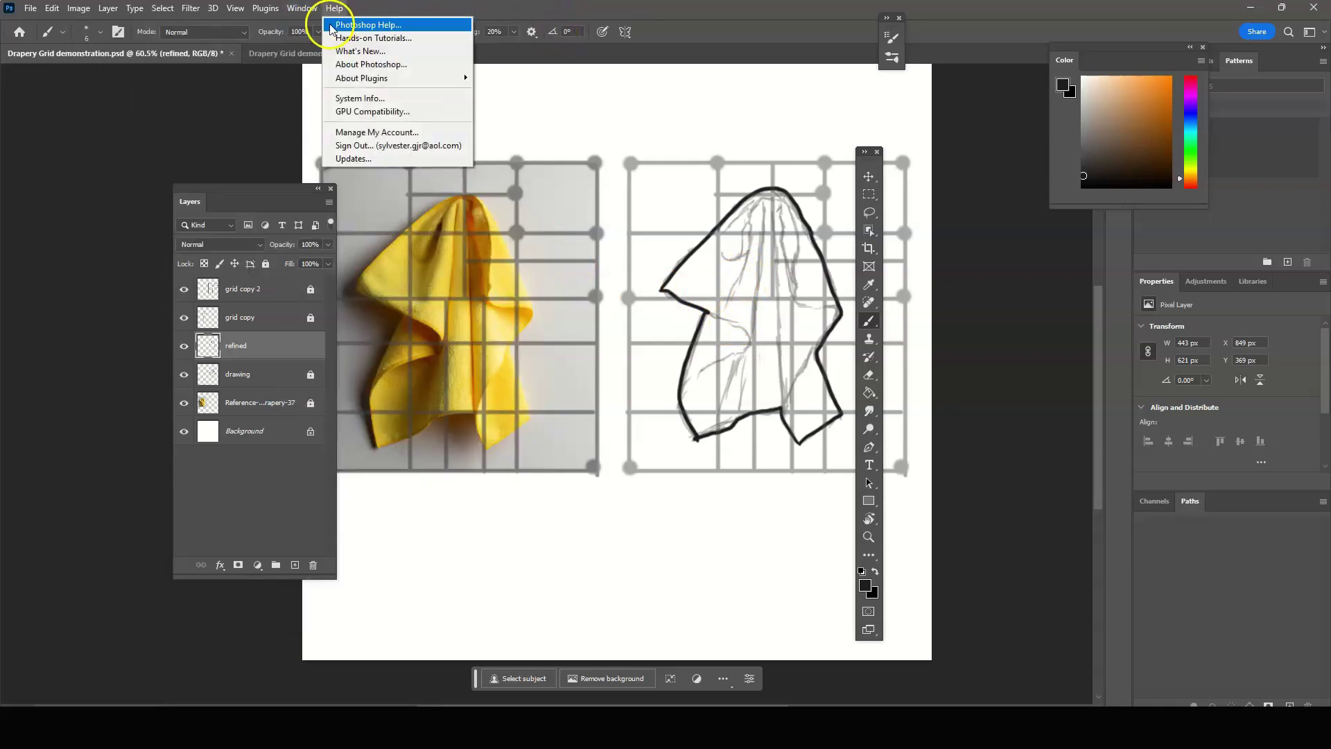
{"action": "mouse_move", "coordinate": [313, 26]}
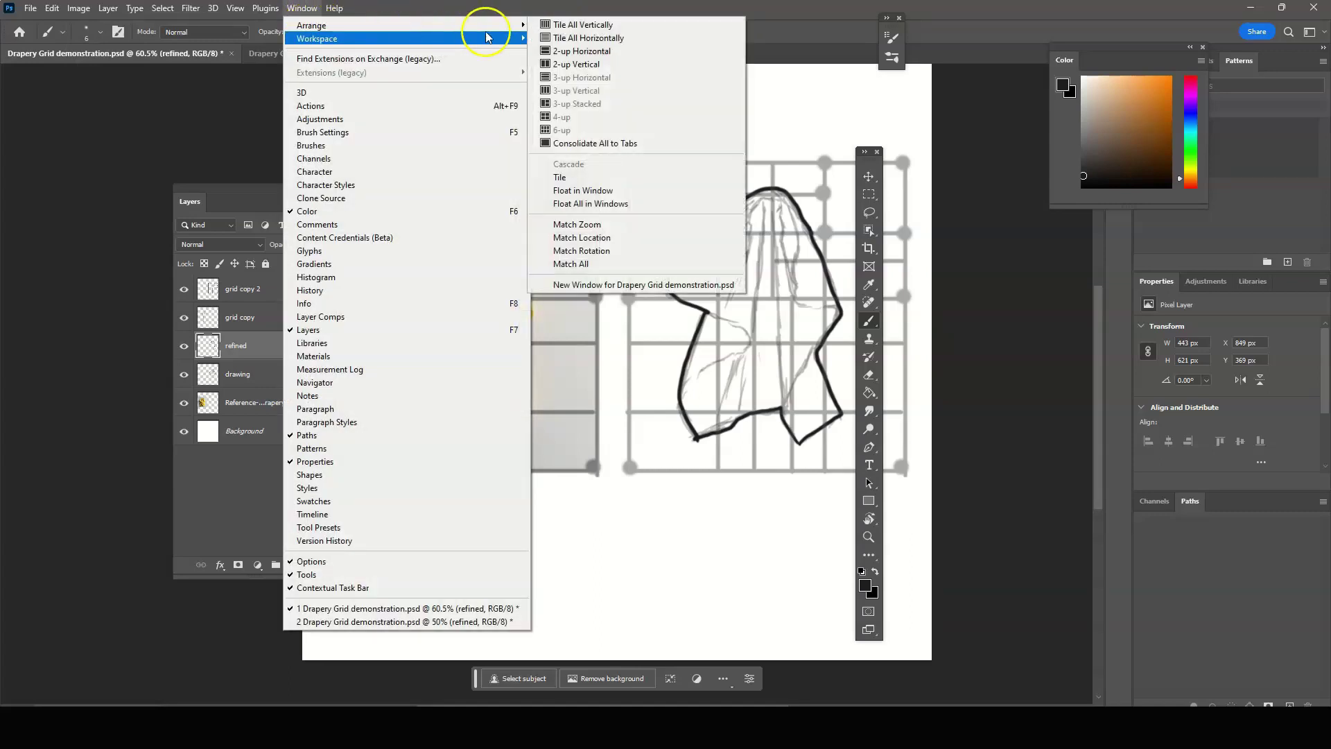
{"action": "left_click", "coordinate": [626, 284]}
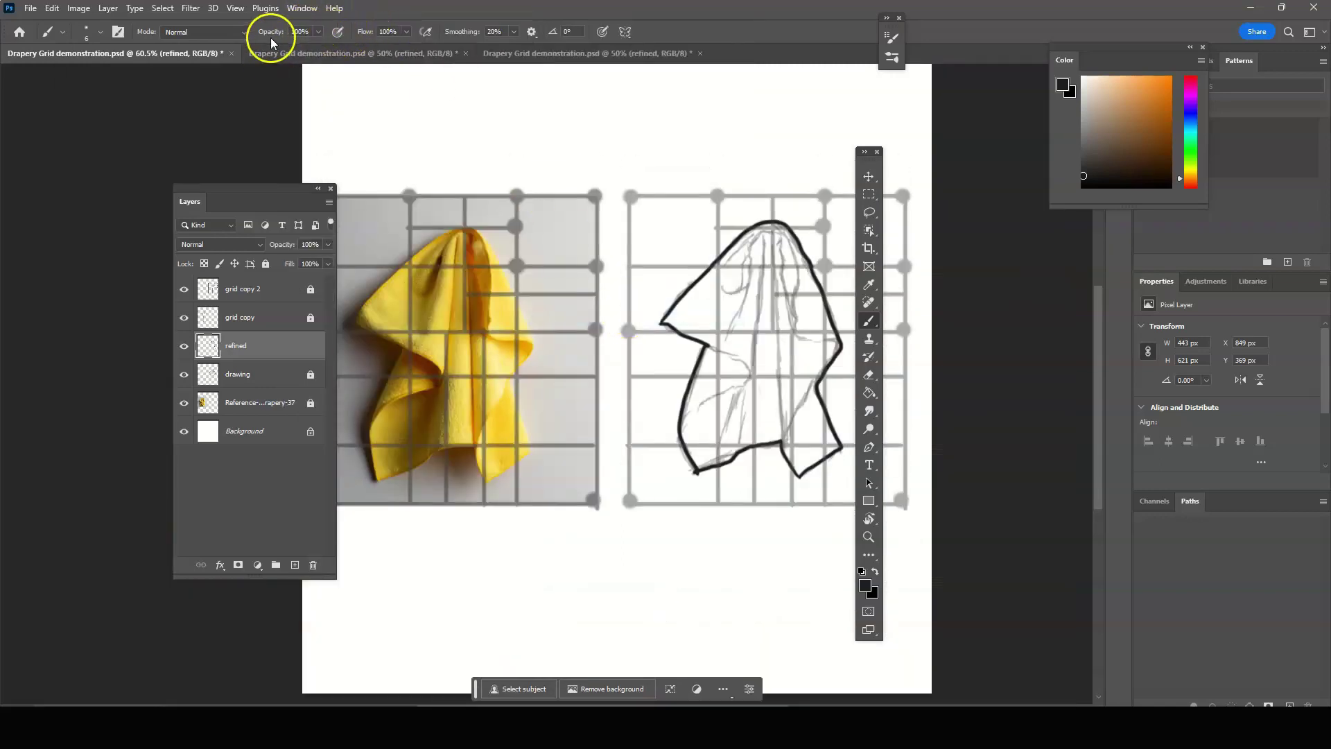
{"action": "left_click", "coordinate": [466, 53]}
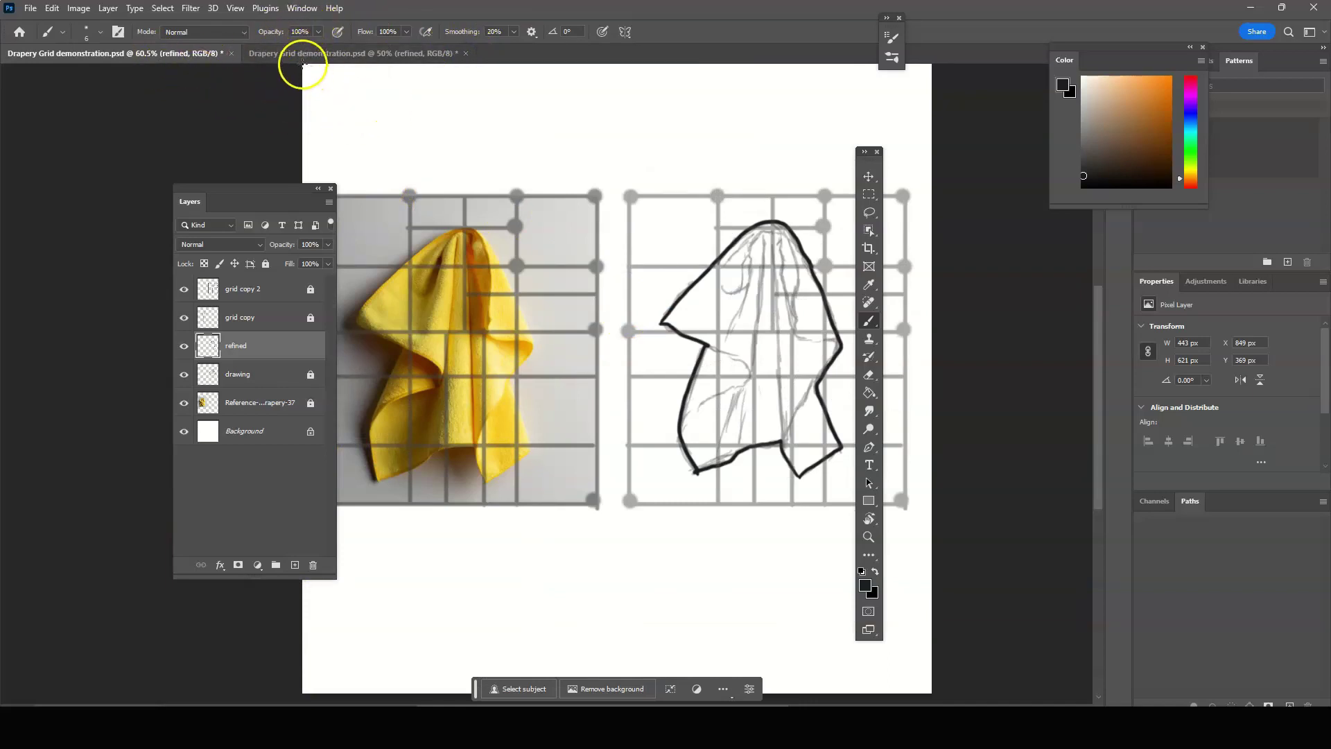
Tile the two open document windows vertically so they sit side by side
{"action": "left_click", "coordinate": [302, 10]}
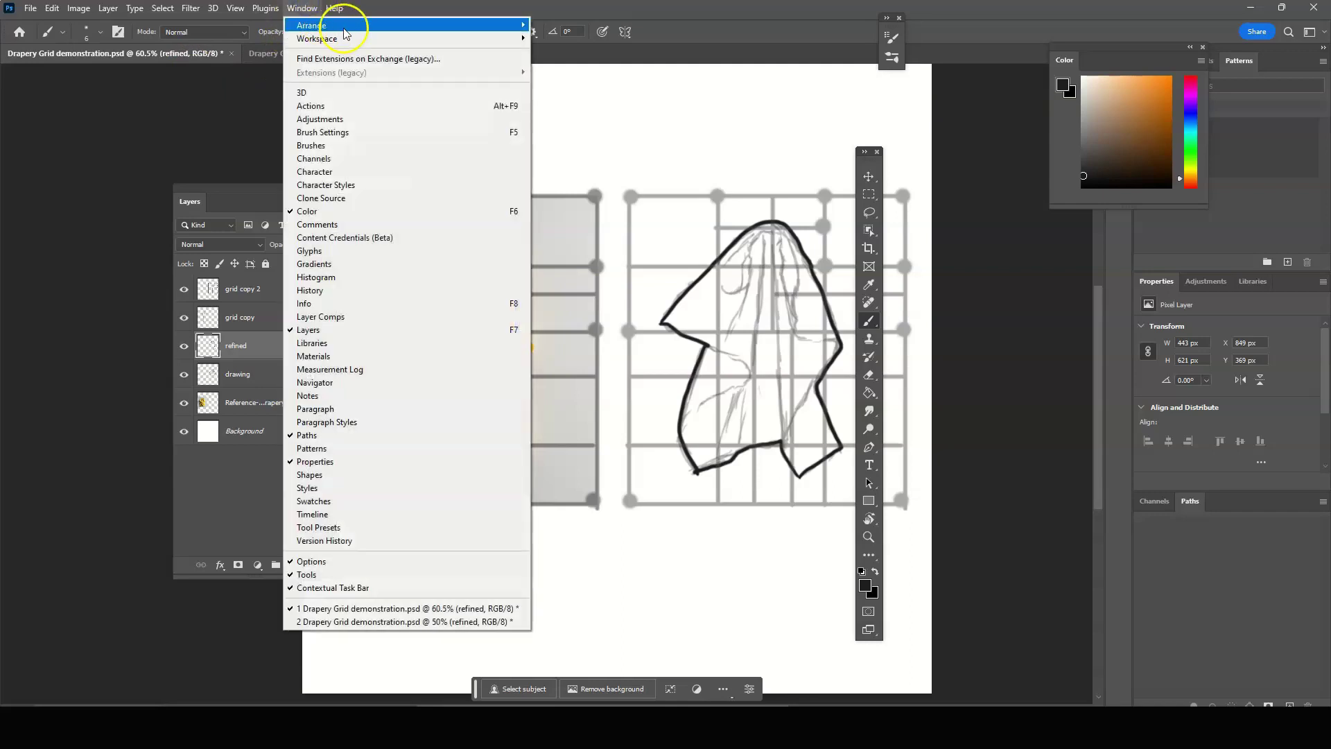
{"action": "mouse_move", "coordinate": [345, 28]}
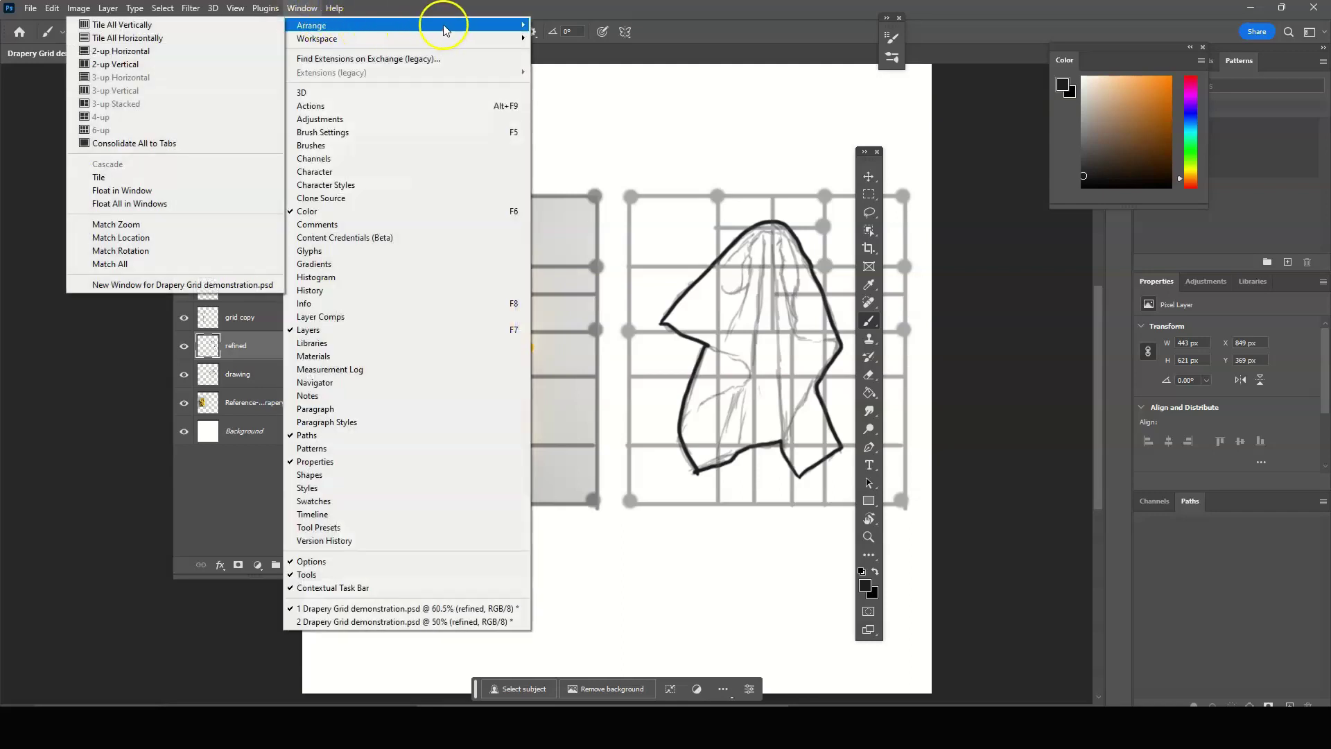
{"action": "left_click", "coordinate": [232, 27]}
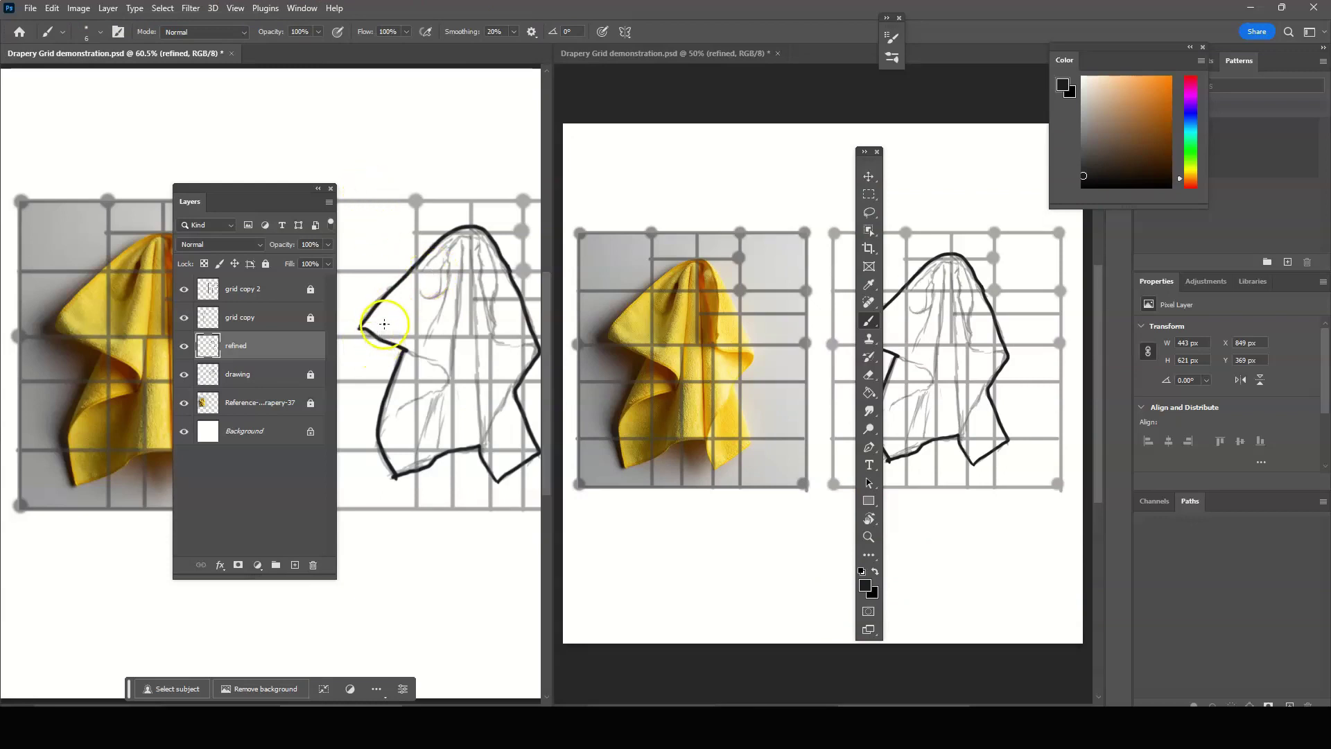
Enlarge the yellow cloth reference to 88.6% in the first window and move the Layers panel clear of the cloth
{"action": "left_click_drag", "start_coordinate": [397, 315], "coordinate": [476, 321]}
{"action": "left_click_drag", "start_coordinate": [320, 323], "coordinate": [485, 309]}
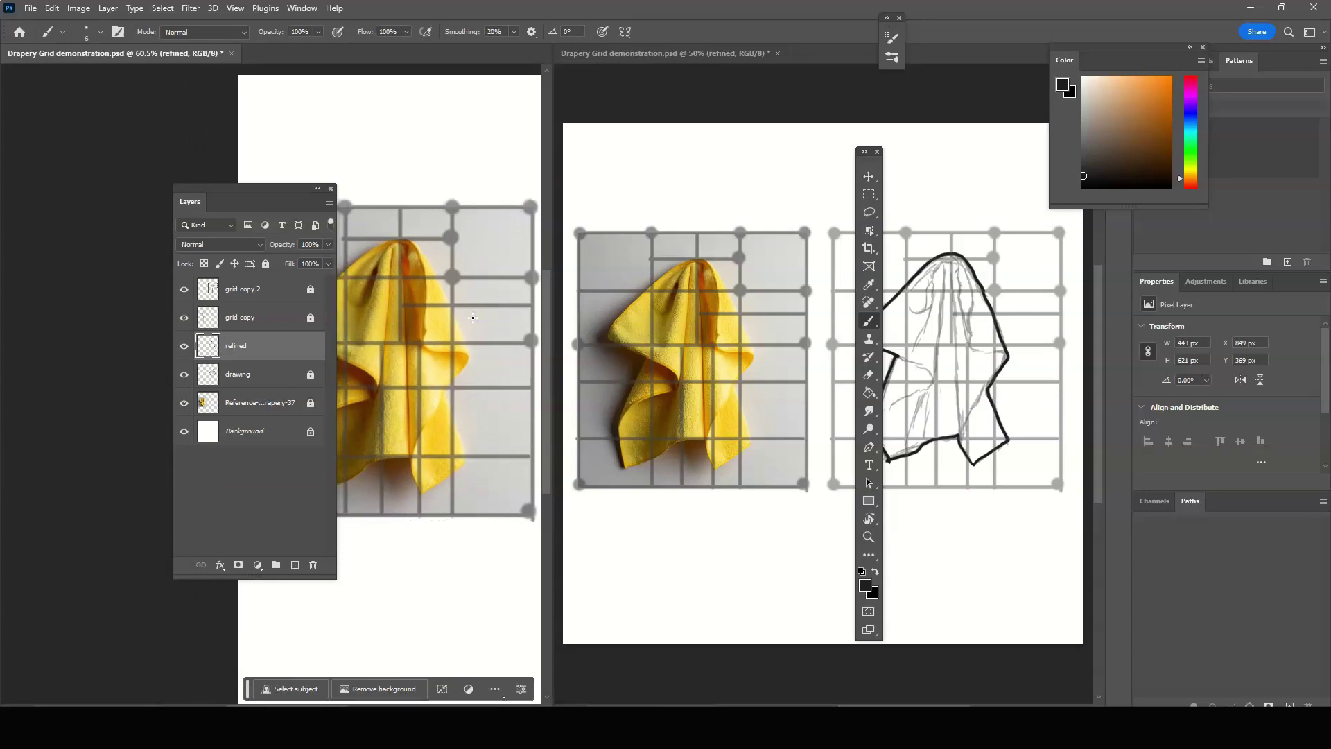
{"action": "scroll", "coordinate": [471, 307], "scroll_direction": "up", "scroll_amount": 2}
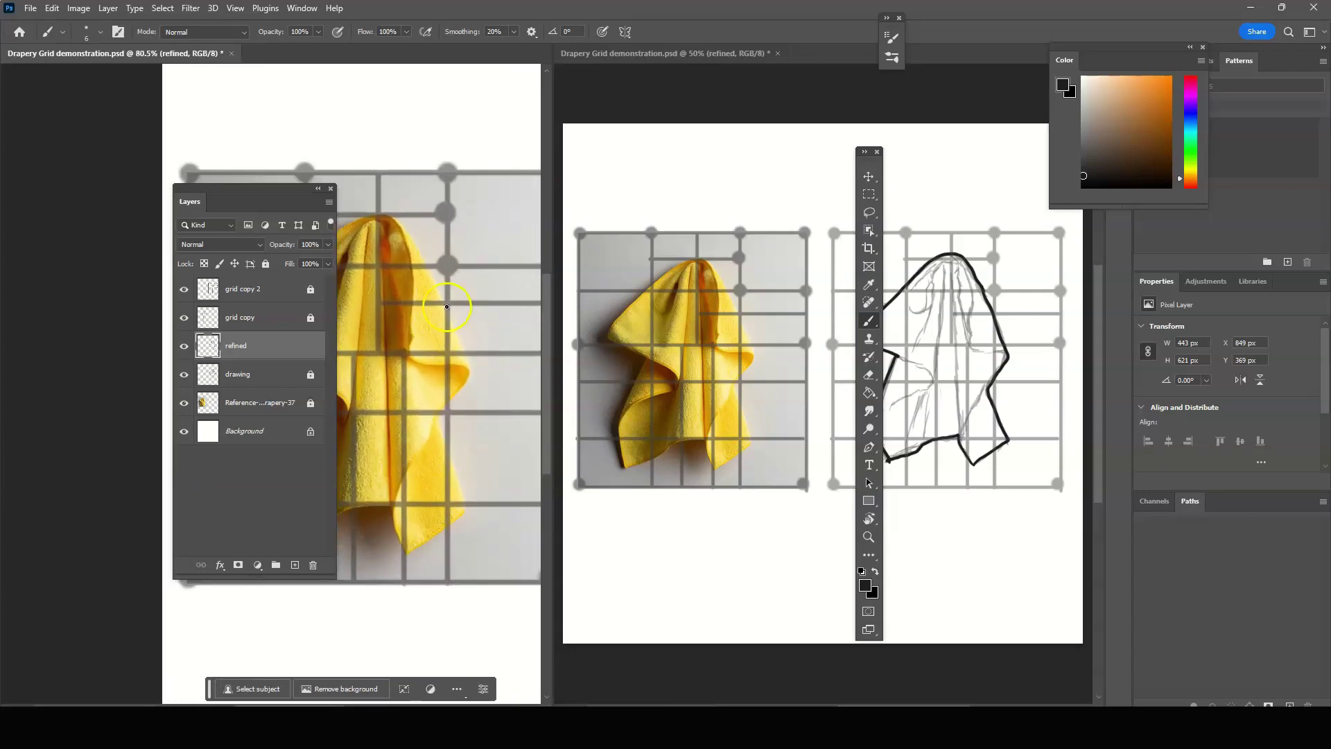
{"action": "scroll", "coordinate": [446, 306], "scroll_direction": "up", "scroll_amount": 2}
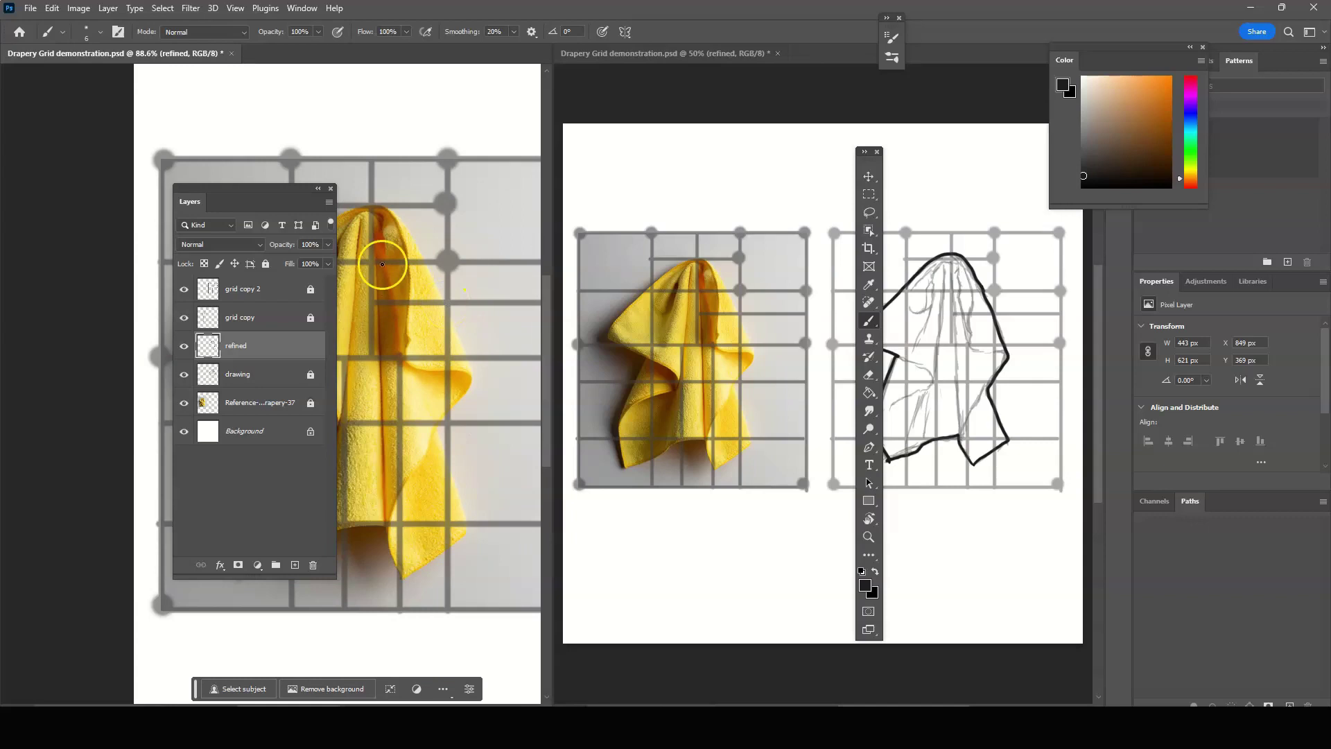
{"action": "left_click_drag", "start_coordinate": [297, 191], "coordinate": [144, 165]}
Frame the line drawing of the cloth at 88.6% zoom in the second window
{"action": "left_click", "coordinate": [712, 334]}
{"action": "left_click_drag", "start_coordinate": [767, 331], "coordinate": [697, 365]}
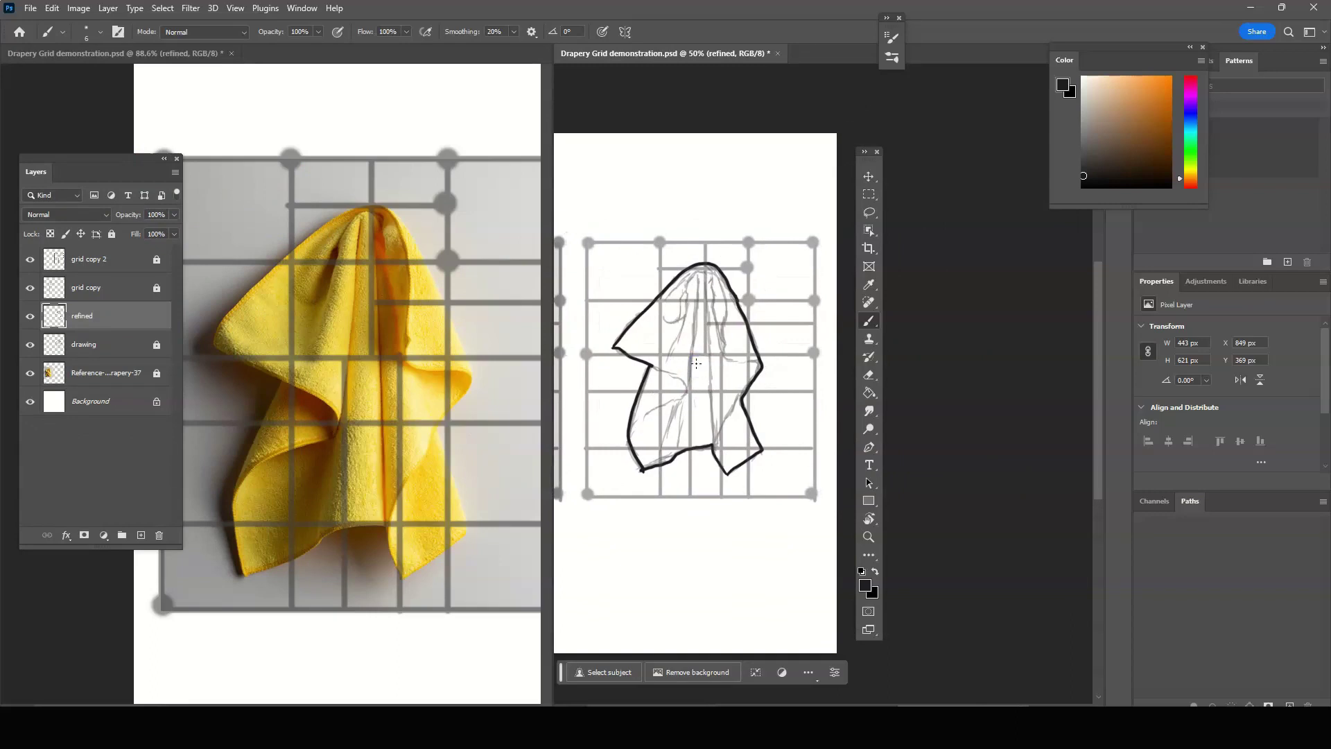
{"action": "scroll", "coordinate": [700, 357], "scroll_direction": "up", "scroll_amount": 5}
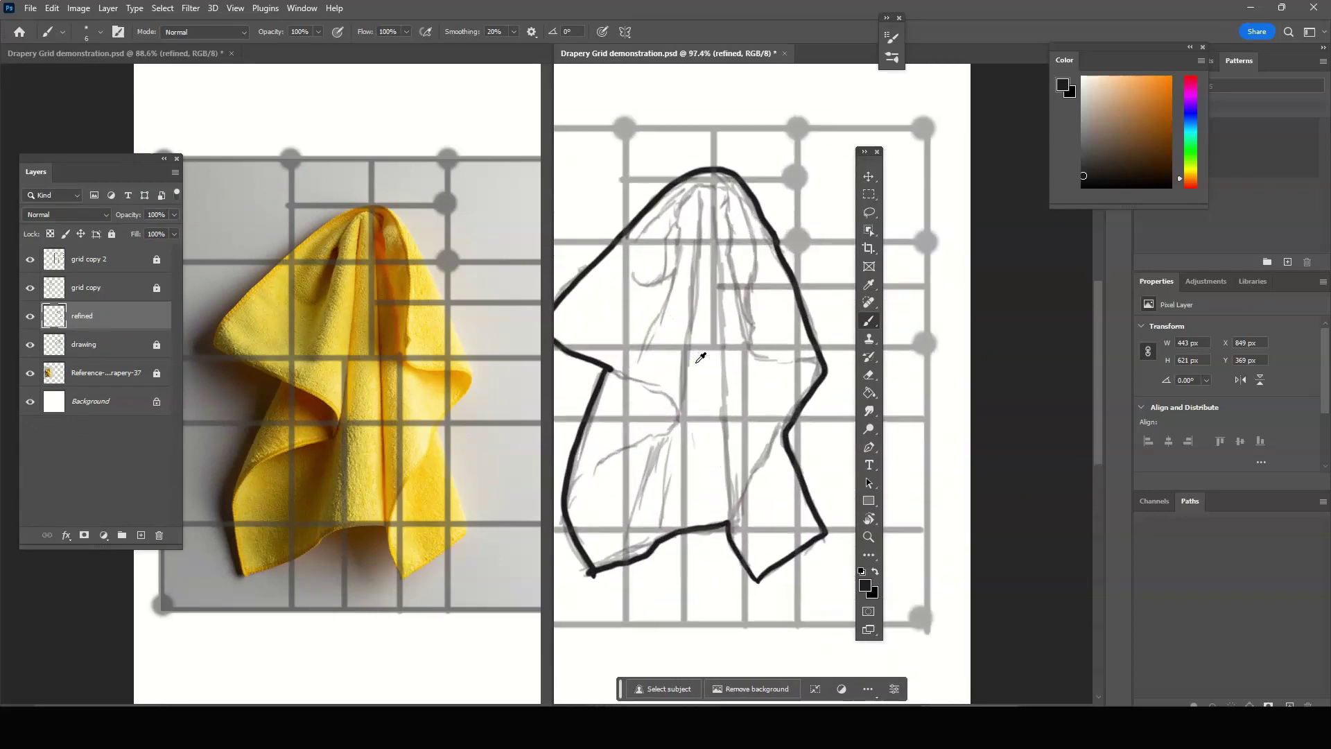
{"action": "scroll", "coordinate": [700, 357], "scroll_direction": "down", "scroll_amount": 1}
{"action": "left_click_drag", "start_coordinate": [689, 363], "coordinate": [711, 372]}
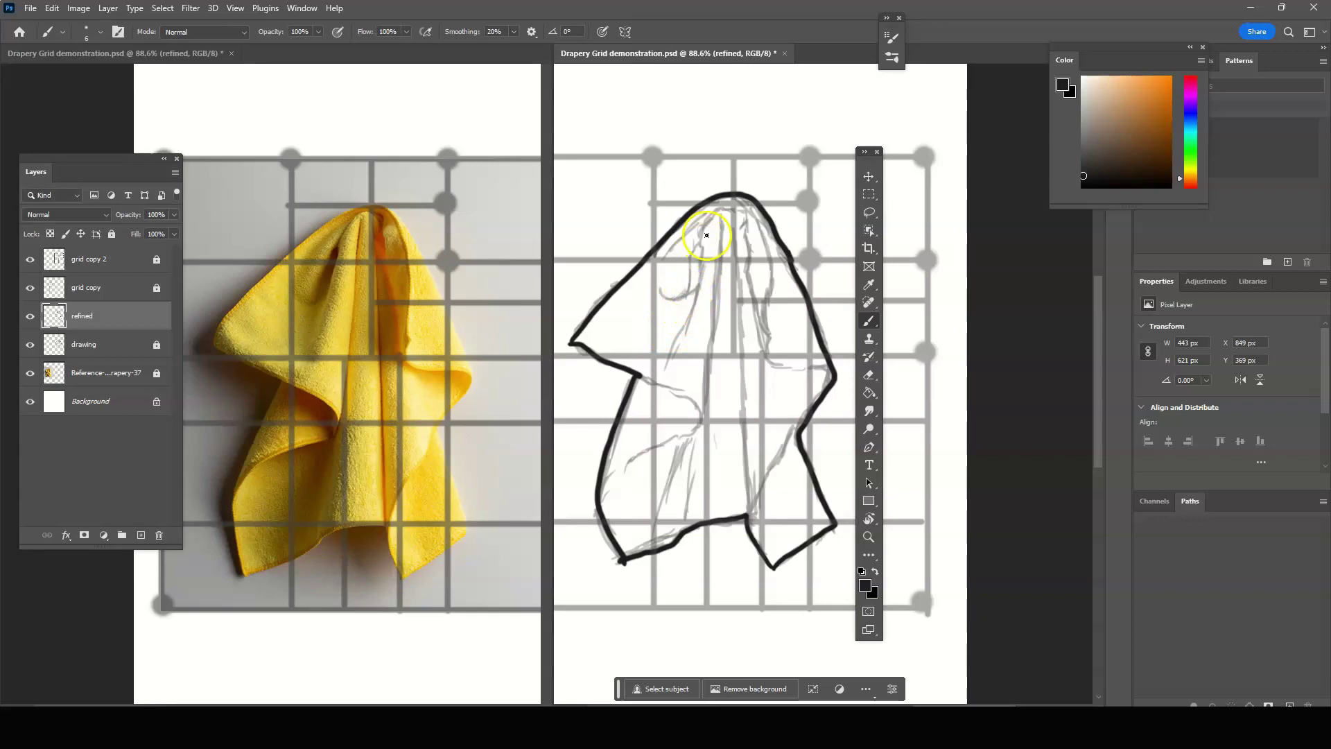
Inspect the brush's Shape Dynamics settings, including the Pen Pressure size control, and collapse the brush panel away from the drawing
{"action": "left_click", "coordinate": [890, 58]}
{"action": "left_click_drag", "start_coordinate": [842, 32], "coordinate": [864, 153]}
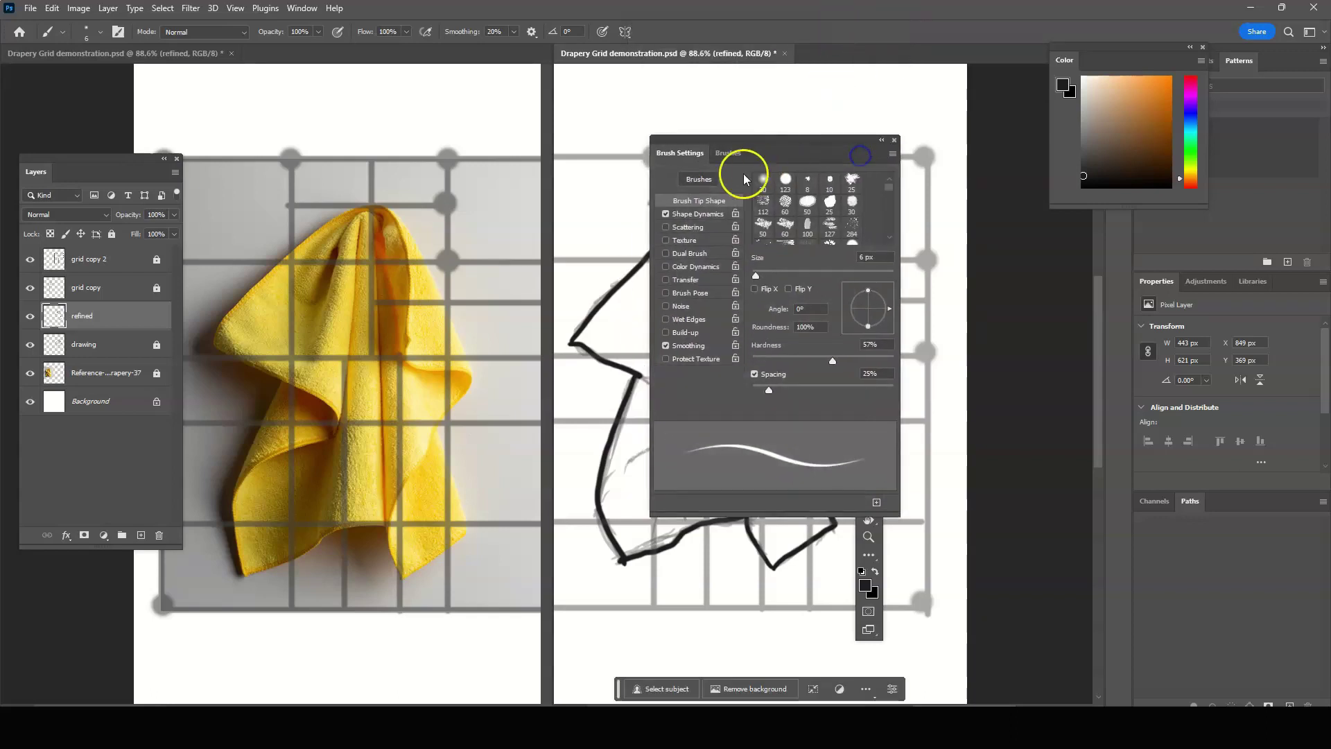
{"action": "left_click", "coordinate": [707, 213]}
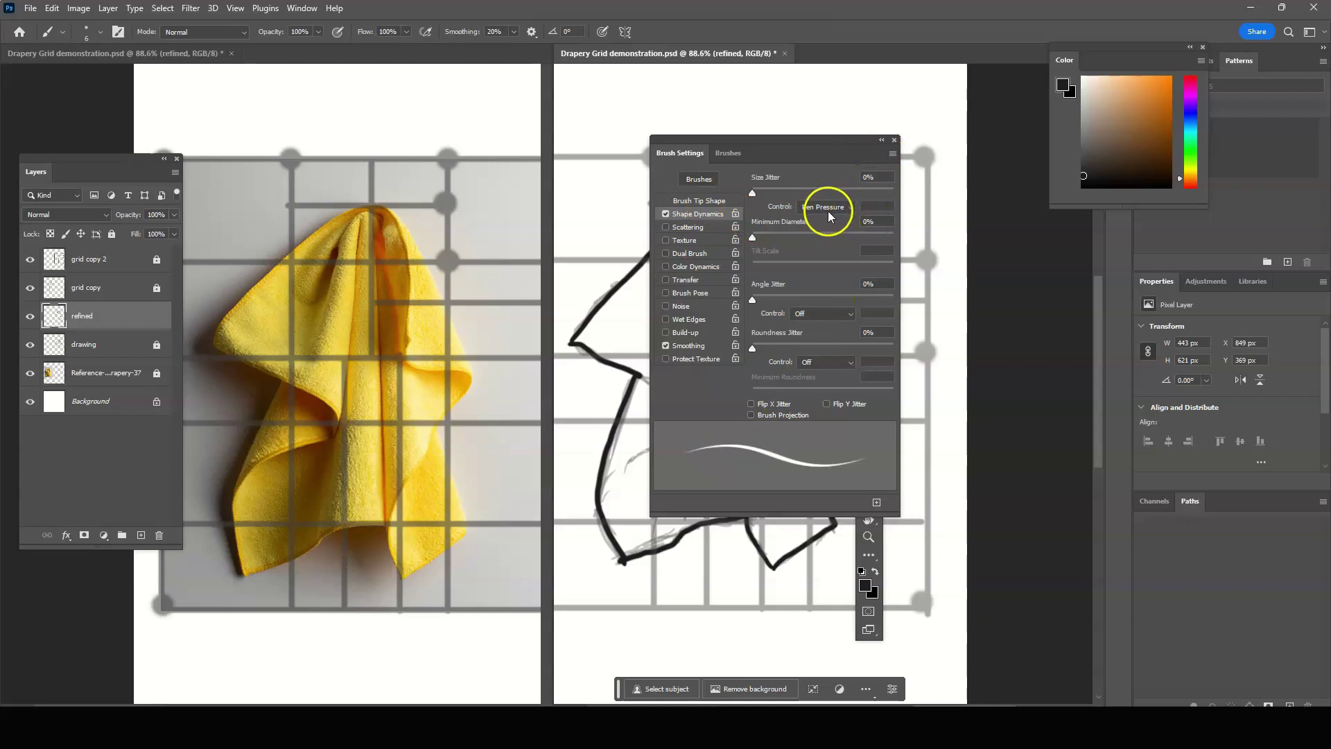
{"action": "left_click", "coordinate": [881, 141]}
{"action": "left_click_drag", "start_coordinate": [666, 152], "coordinate": [880, 118]}
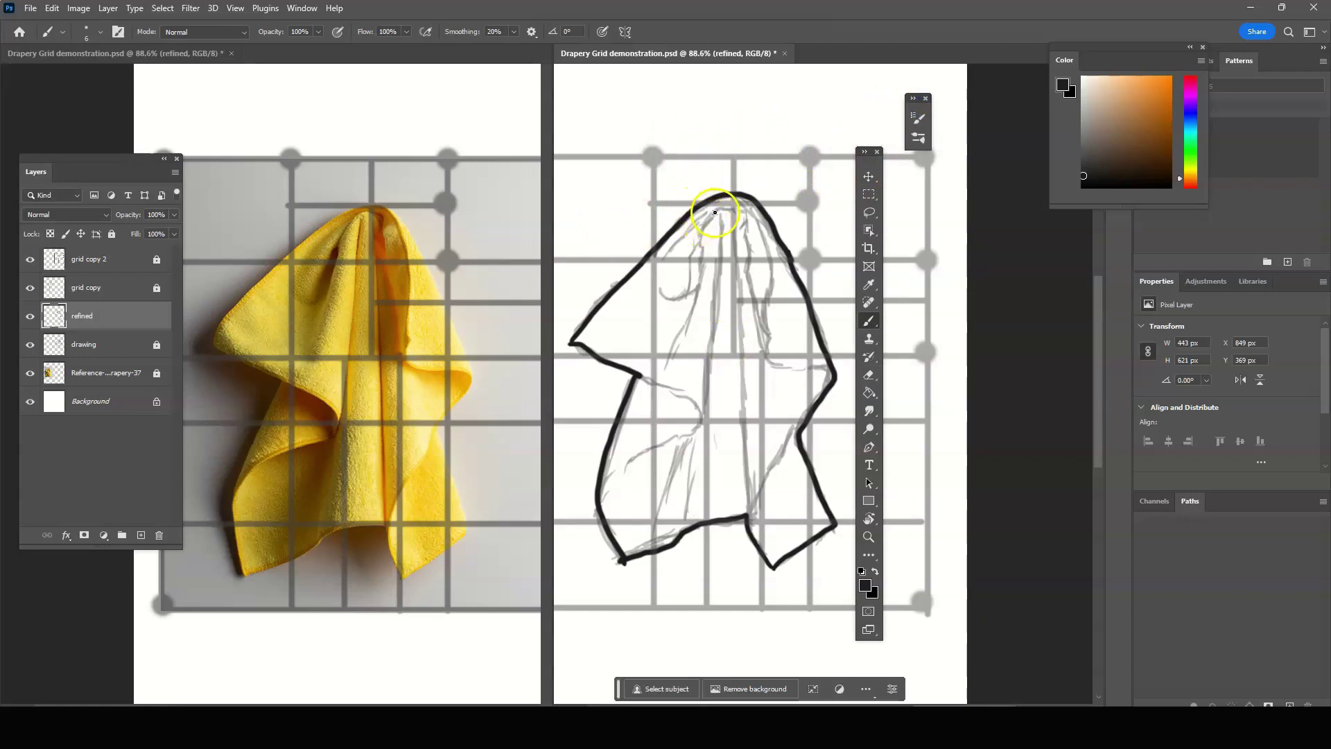
Trace in black the short upper-left fold and the long central fold running from the cloth's peak down to the inner flap tip
{"action": "mouse_move", "coordinate": [722, 202]}
{"action": "left_mouse_down"}
{"action": "mouse_move", "coordinate": [696, 242]}
{"action": "mouse_move", "coordinate": [730, 210]}
{"action": "mouse_move", "coordinate": [706, 223]}
{"action": "mouse_move", "coordinate": [686, 315]}
{"action": "left_mouse_up"}
{"action": "key", "text": "ctrl+z"}
{"action": "key", "text": "ctrl+z"}
{"action": "left_click_drag", "start_coordinate": [721, 211], "coordinate": [701, 416]}
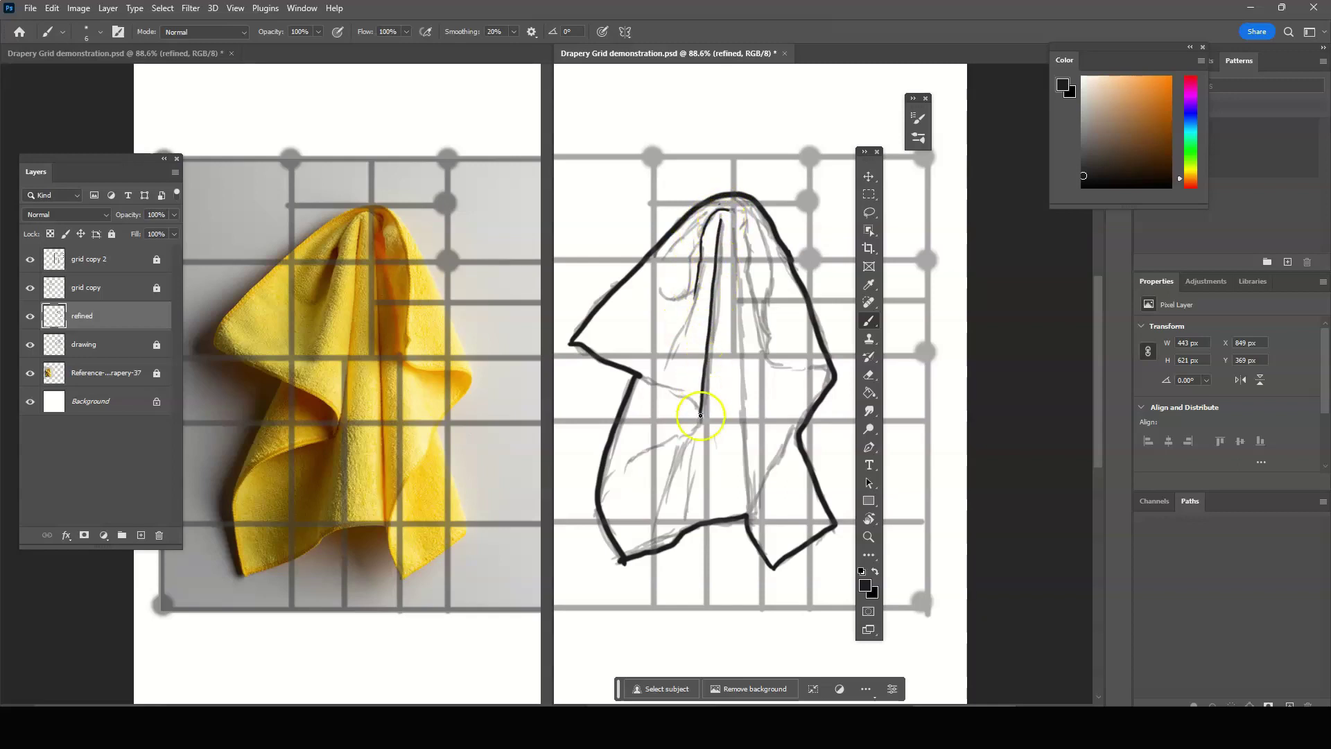
Trace the curved inner edges of the left flap and the remaining long folds descending from the cloth's peak
{"action": "left_click_drag", "start_coordinate": [637, 375], "coordinate": [699, 423]}
{"action": "left_click_drag", "start_coordinate": [602, 486], "coordinate": [697, 425]}
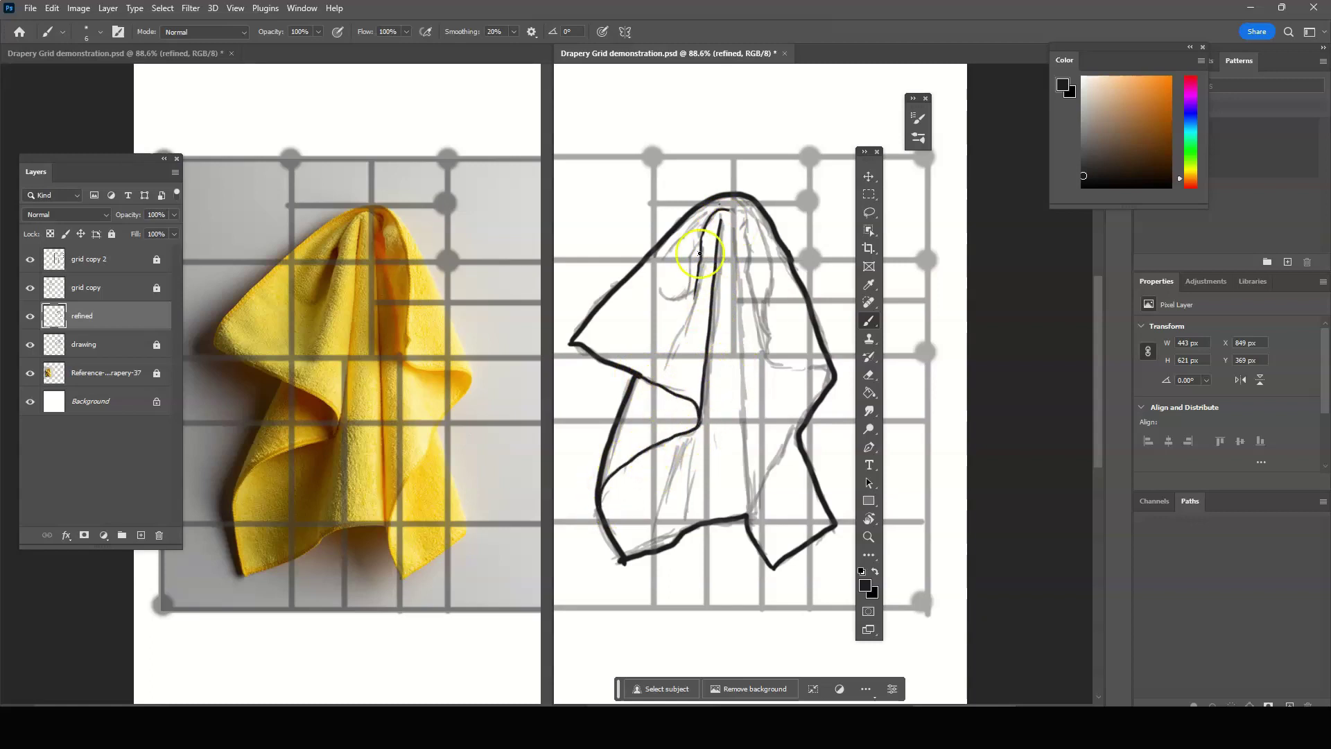
{"action": "left_click_drag", "start_coordinate": [701, 241], "coordinate": [691, 280]}
{"action": "left_click_drag", "start_coordinate": [733, 211], "coordinate": [743, 211]}
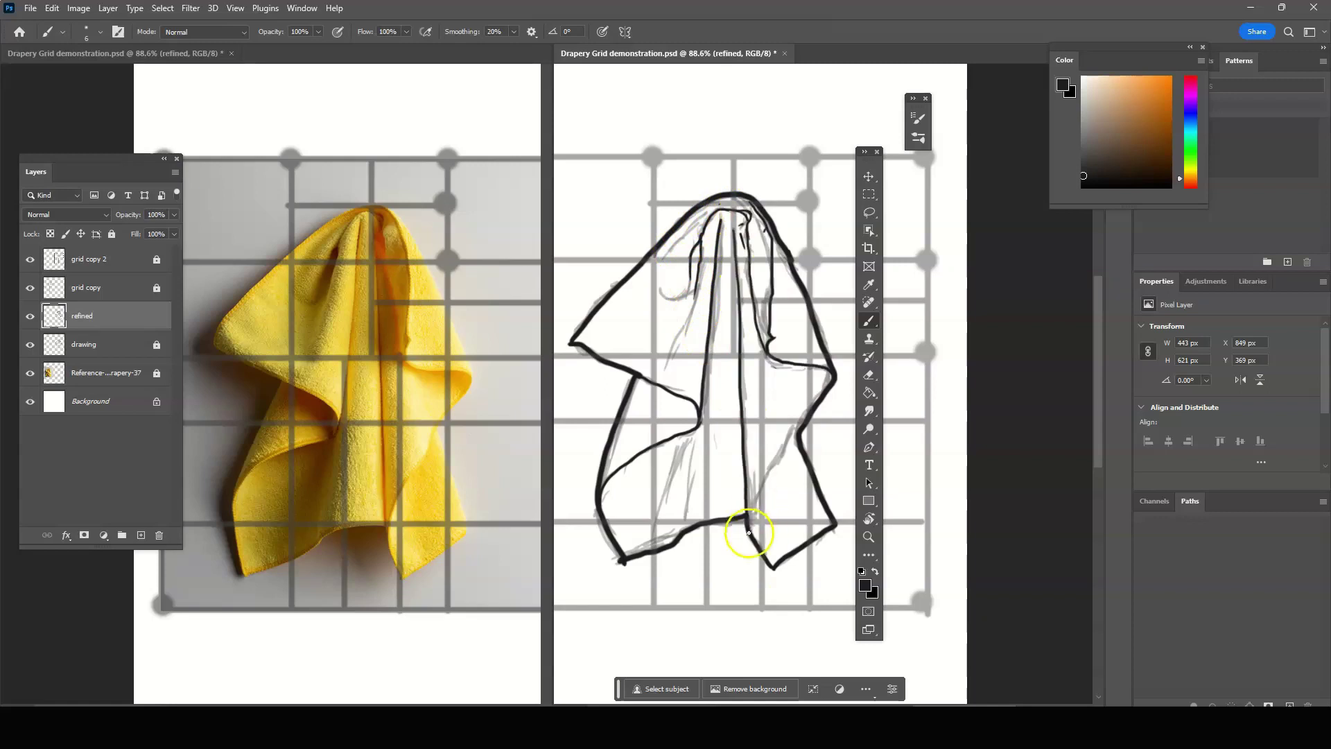
Trace the fold from the lower hem corner up to the right-hand notch and add short crease lines around the left flap
{"action": "left_click_drag", "start_coordinate": [750, 515], "coordinate": [797, 435]}
{"action": "key", "text": "ctrl+z"}
{"action": "left_click_drag", "start_coordinate": [750, 516], "coordinate": [797, 437]}
{"action": "key", "text": "ctrl+z"}
{"action": "left_click_drag", "start_coordinate": [680, 532], "coordinate": [691, 474]}
{"action": "left_click_drag", "start_coordinate": [671, 408], "coordinate": [686, 424]}
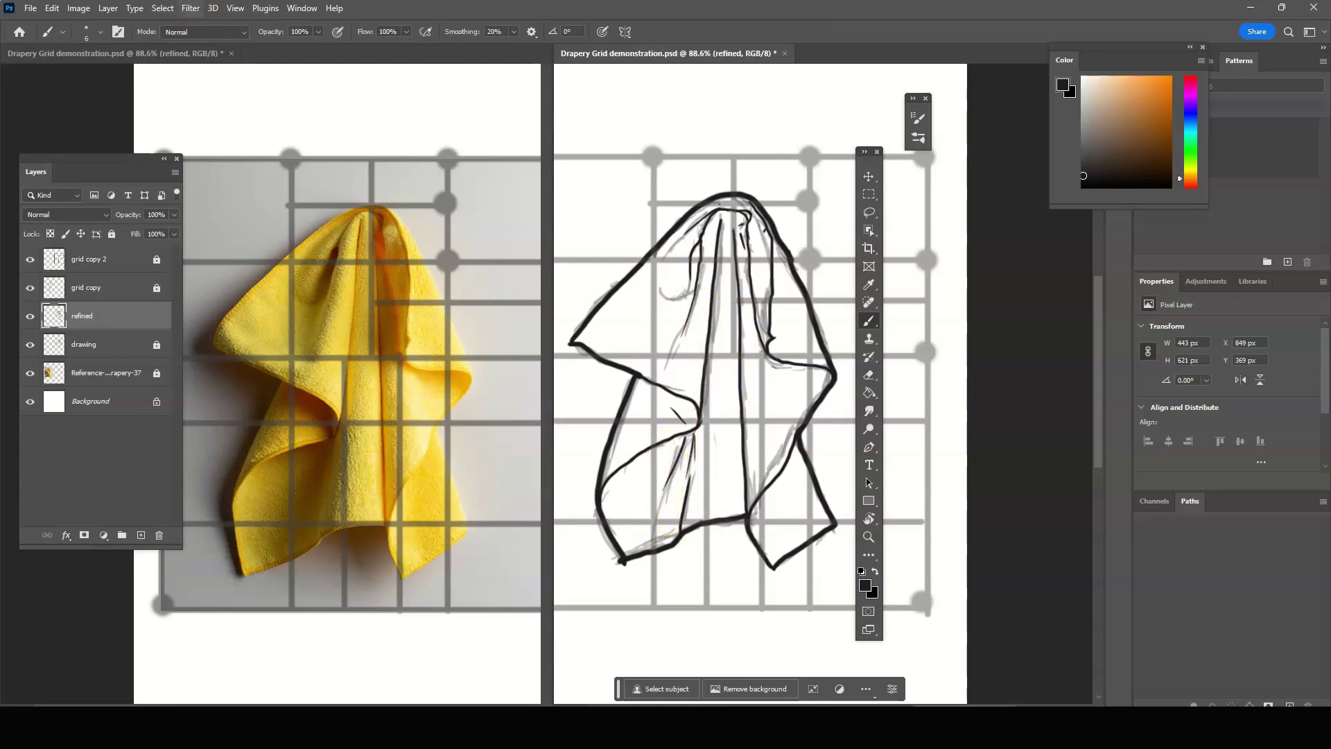
Open the refined layer in the Liquify filter and enlarge the preview to 150% around the cloth's peak
{"action": "left_click", "coordinate": [191, 8]}
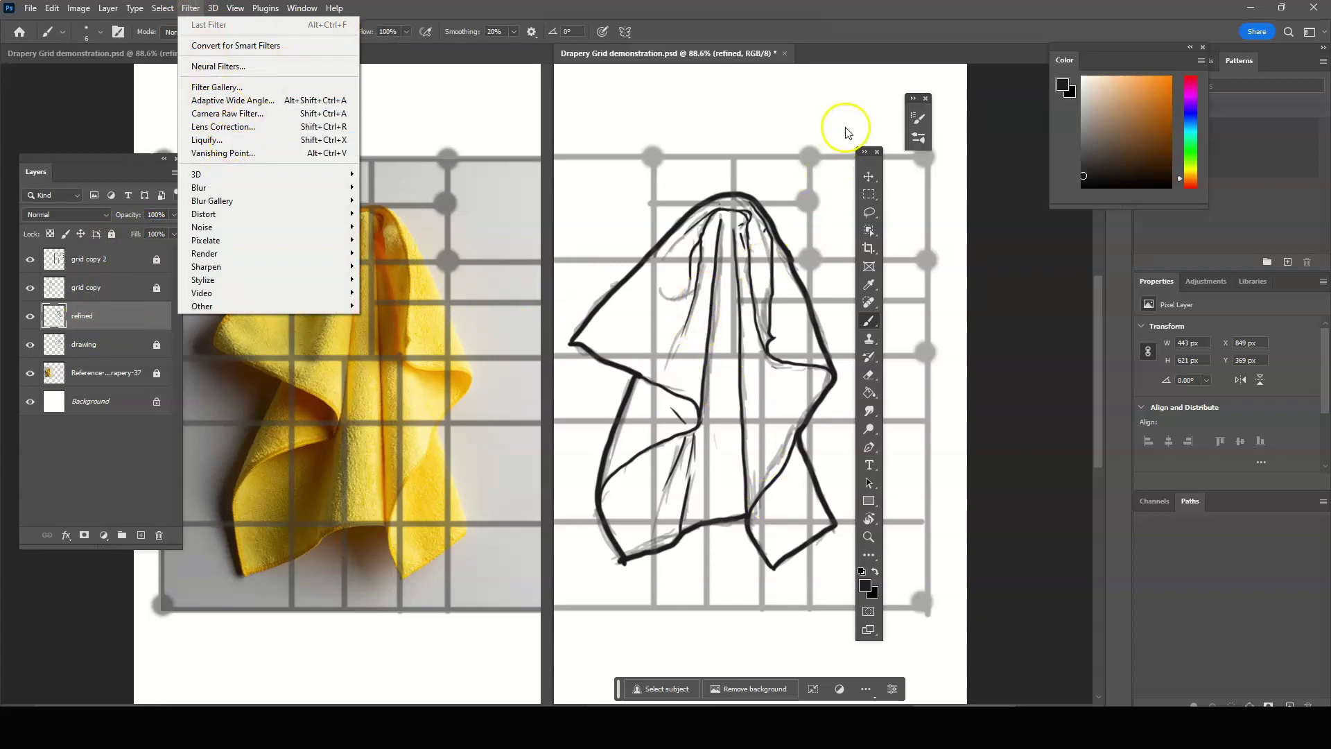
{"action": "left_click", "coordinate": [860, 57]}
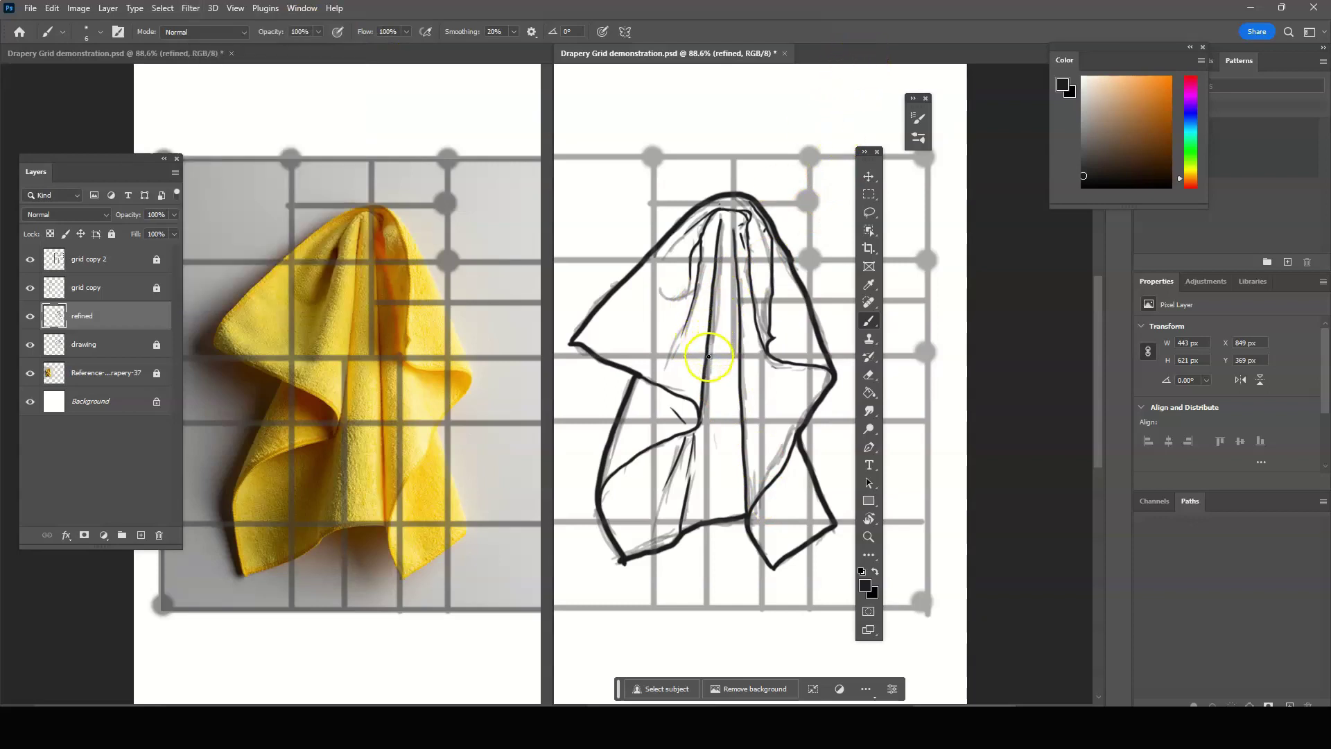
{"action": "left_click", "coordinate": [190, 10]}
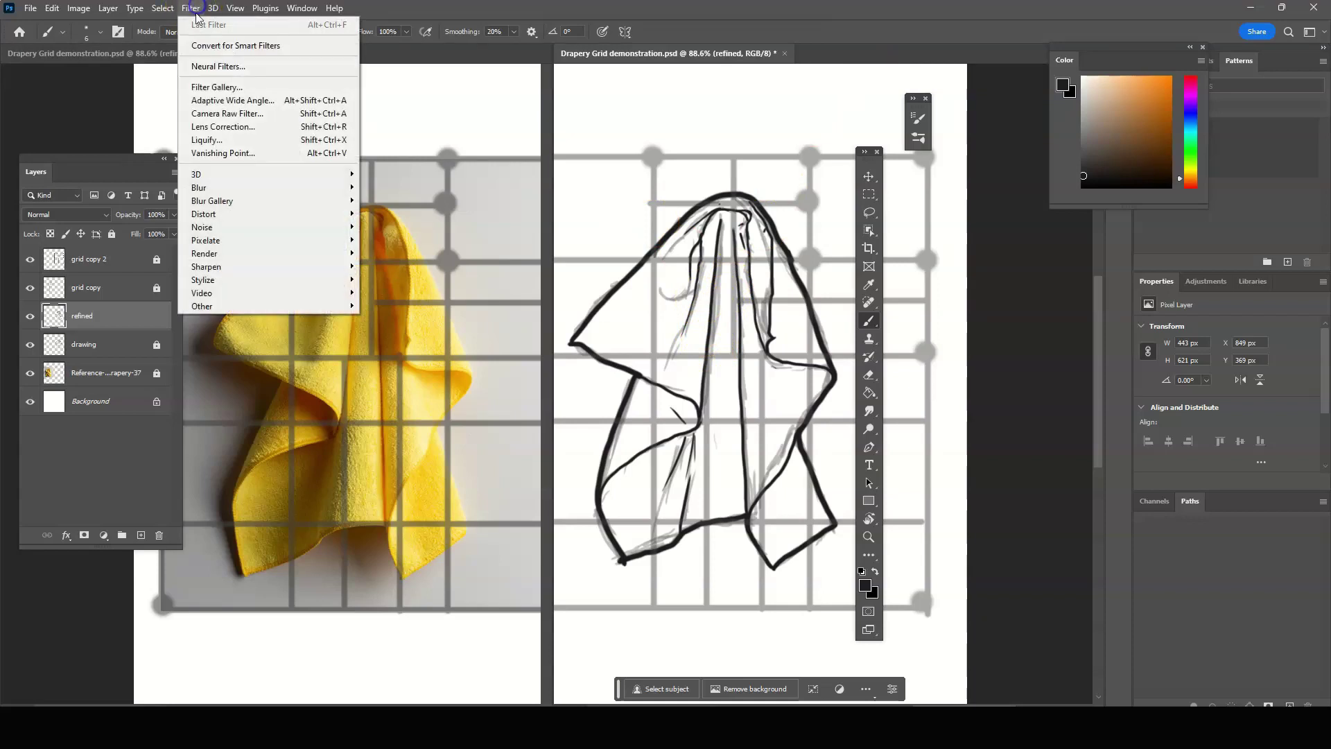
{"action": "left_click", "coordinate": [235, 141]}
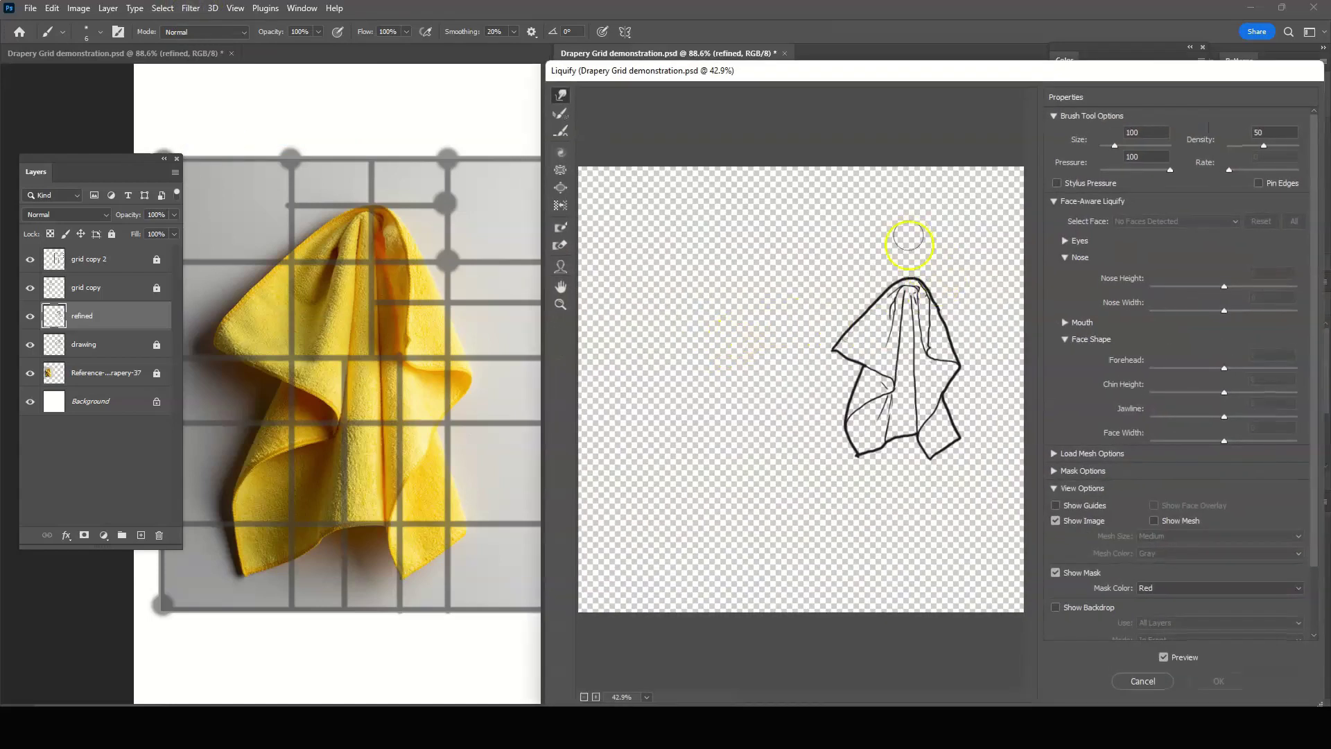
{"action": "left_click_drag", "start_coordinate": [866, 395], "coordinate": [876, 347]}
{"action": "scroll", "coordinate": [853, 357], "scroll_direction": "up", "scroll_amount": 5}
{"action": "left_click_drag", "start_coordinate": [860, 345], "coordinate": [705, 365]}
{"action": "mouse_move", "coordinate": [808, 227]}
{"action": "left_mouse_down"}
{"action": "mouse_move", "coordinate": [738, 264]}
{"action": "mouse_move", "coordinate": [773, 282]}
{"action": "mouse_move", "coordinate": [772, 348]}
{"action": "left_mouse_up"}
{"action": "scroll", "coordinate": [765, 268], "scroll_direction": "up", "scroll_amount": 2}
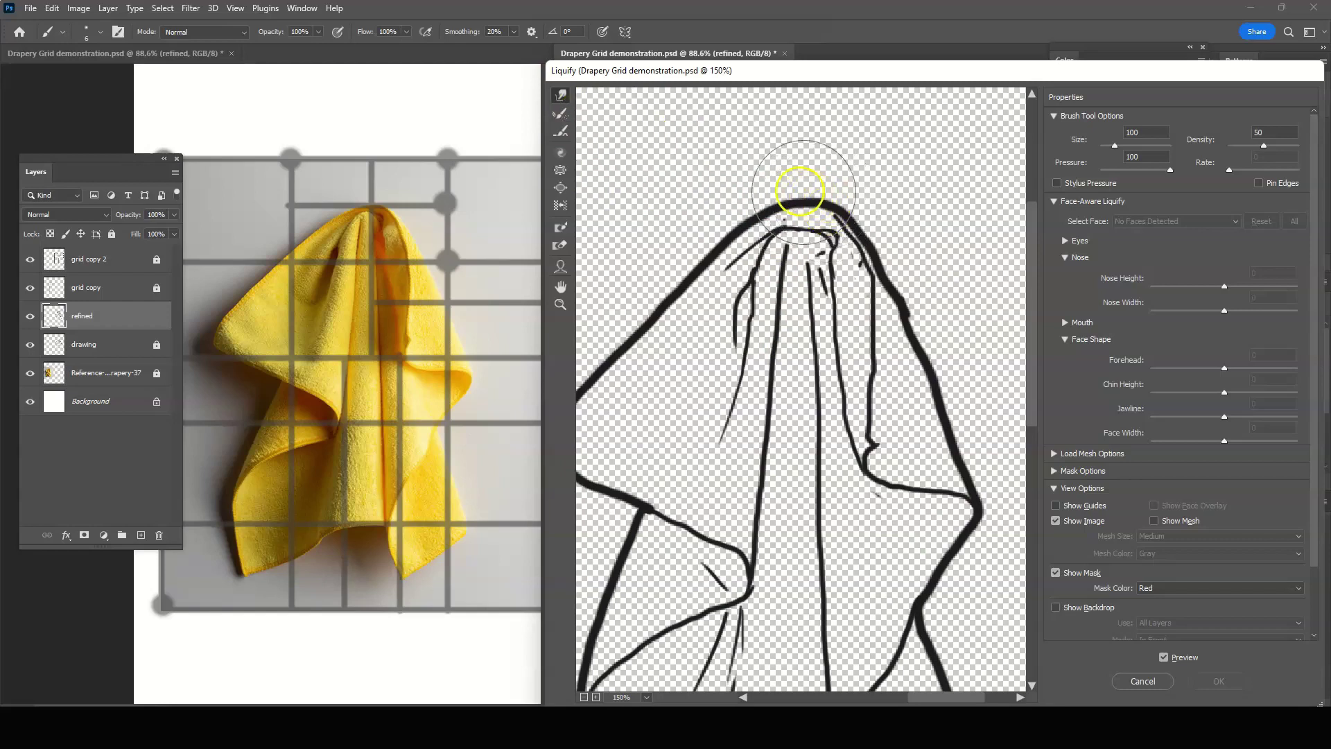
Thin and smooth the outline at the cloth's peak by warping with brush sizes 100, 50, 30 and 15, and apply the Liquify filter
{"action": "mouse_move", "coordinate": [804, 169]}
{"action": "left_mouse_down"}
{"action": "mouse_move", "coordinate": [818, 199]}
{"action": "mouse_move", "coordinate": [845, 218]}
{"action": "left_mouse_up"}
{"action": "key", "text": "bracketleft"}
{"action": "key", "text": "bracketleft"}
{"action": "key", "text": "bracketleft"}
{"action": "key", "text": "bracketleft"}
{"action": "key", "text": "bracketleft"}
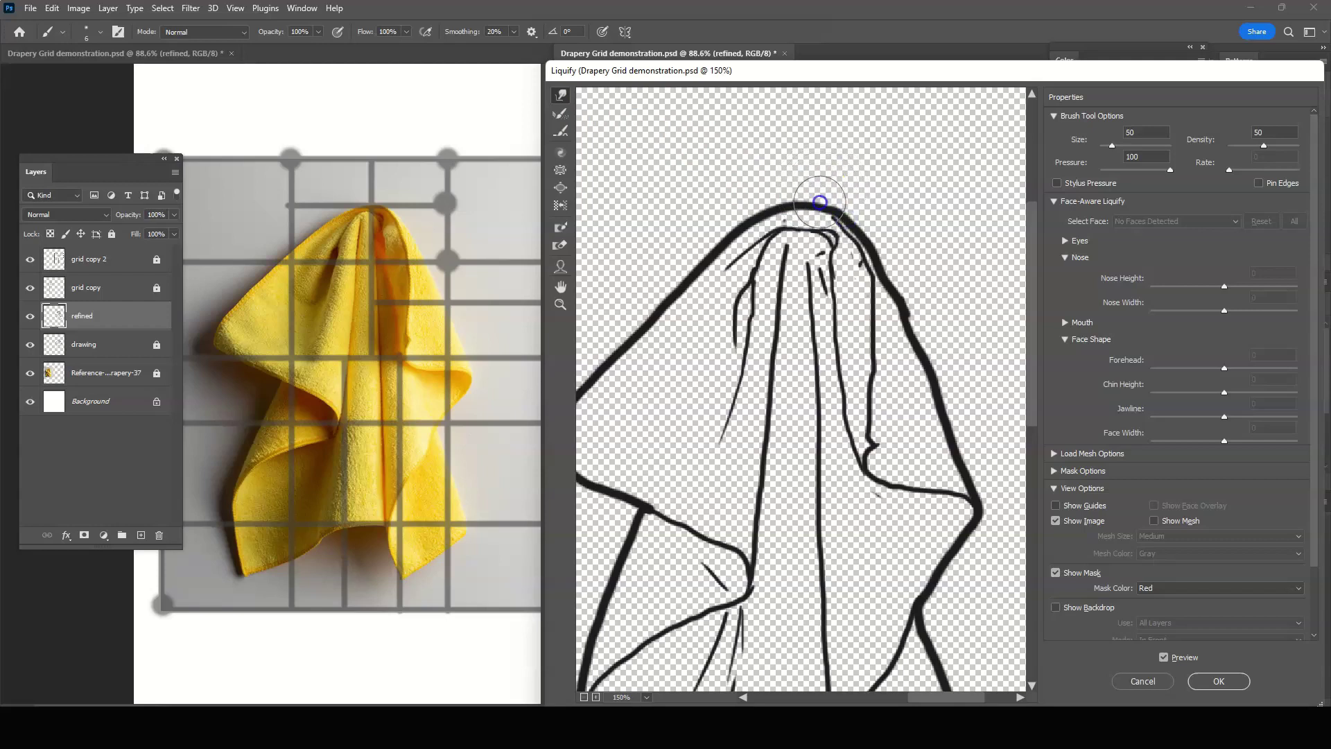
{"action": "mouse_move", "coordinate": [798, 205]}
{"action": "left_mouse_down"}
{"action": "mouse_move", "coordinate": [767, 208]}
{"action": "mouse_move", "coordinate": [900, 228]}
{"action": "left_mouse_up"}
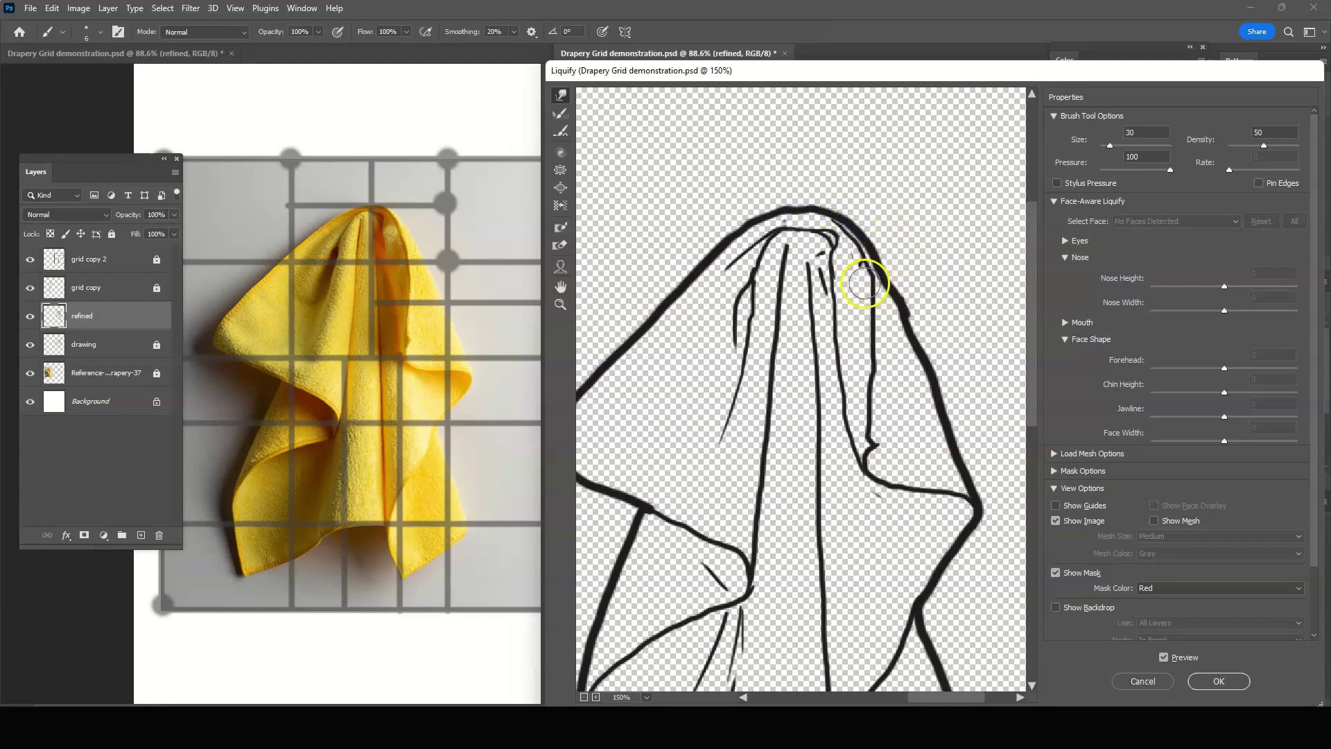
{"action": "key", "text": "bracketleft"}
{"action": "left_click_drag", "start_coordinate": [869, 275], "coordinate": [865, 273]}
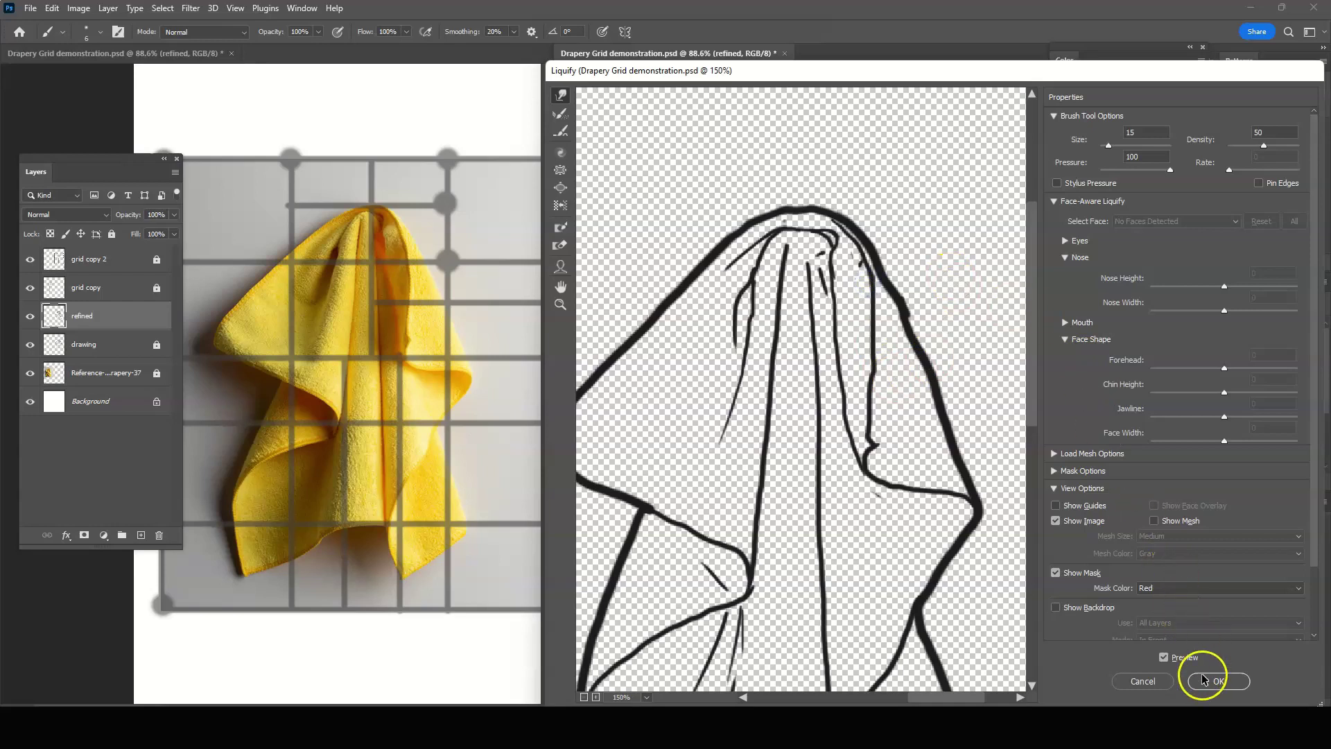
{"action": "left_click", "coordinate": [1214, 682]}
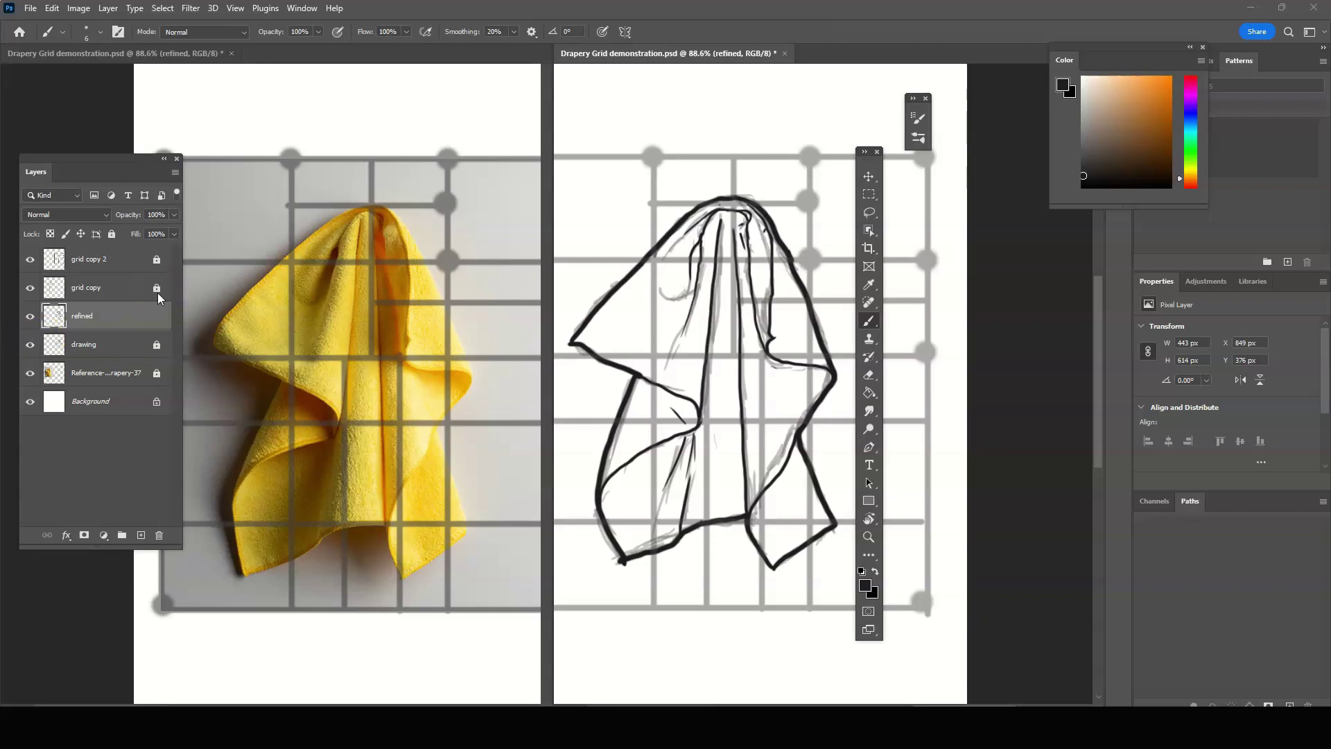
Compare the line work with and without the drawing layer, and leave that rough sketch layer hidden
{"action": "left_click", "coordinate": [94, 349]}
{"action": "left_click", "coordinate": [155, 345]}
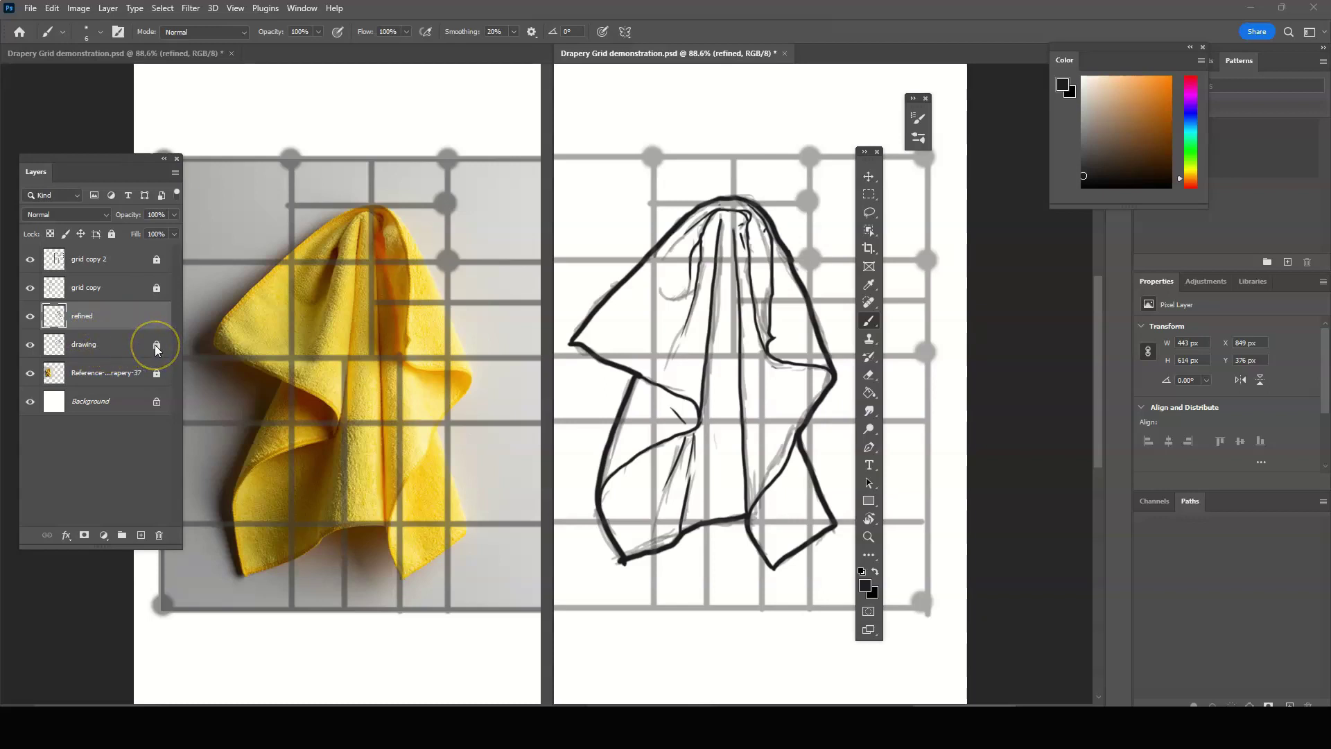
{"action": "left_click", "coordinate": [31, 346]}
{"action": "left_click", "coordinate": [32, 345]}
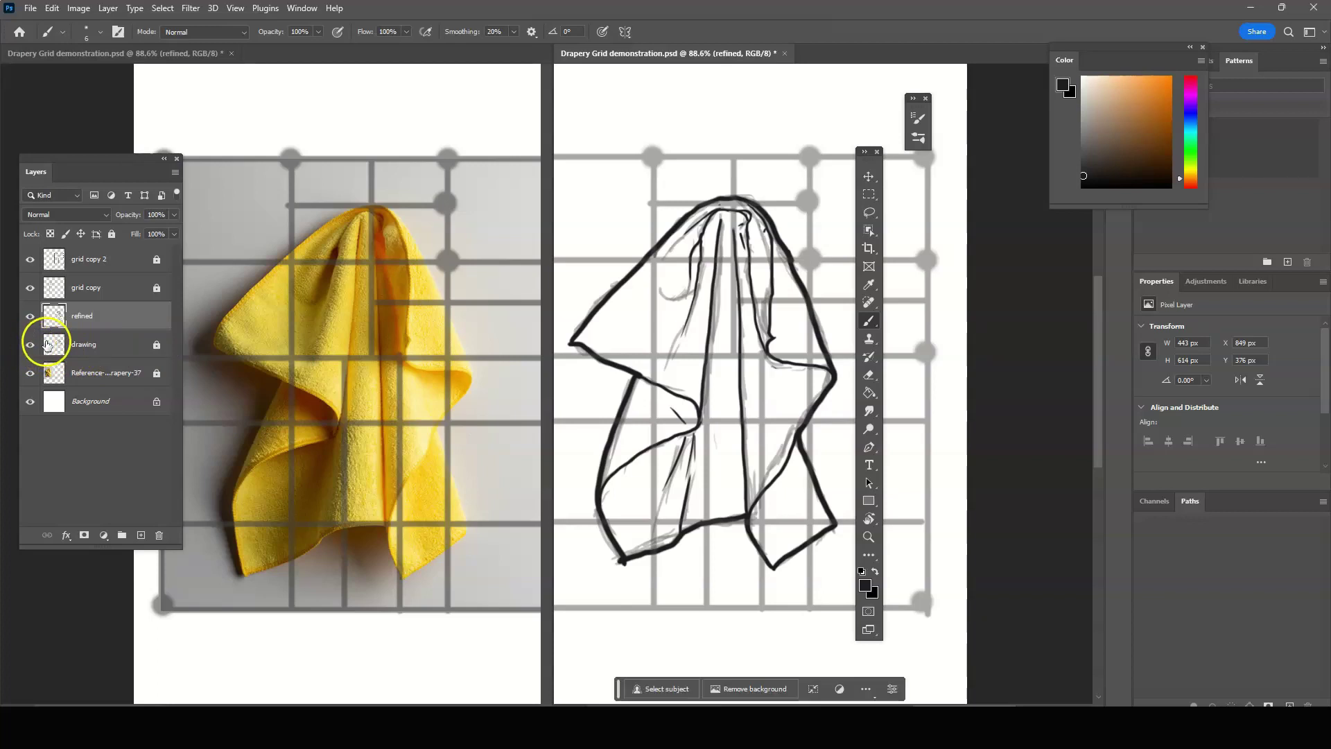
{"action": "left_click", "coordinate": [163, 353]}
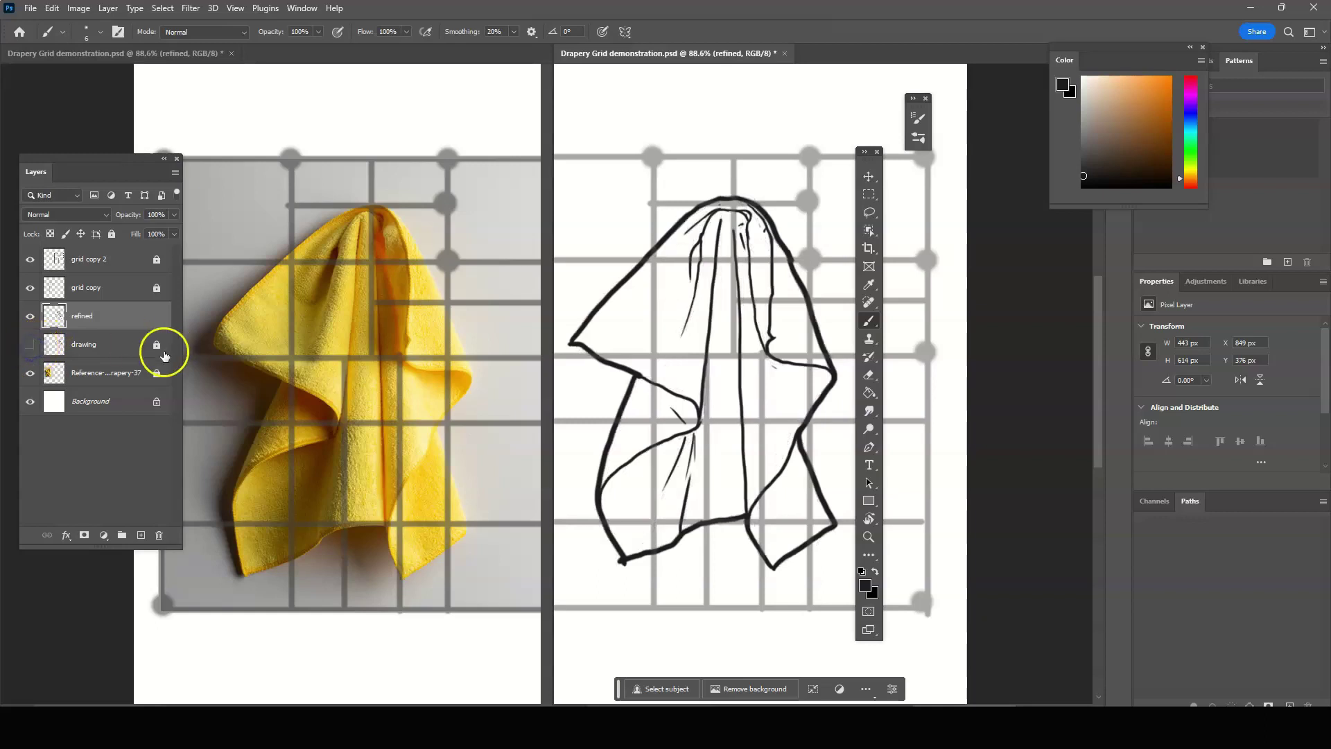